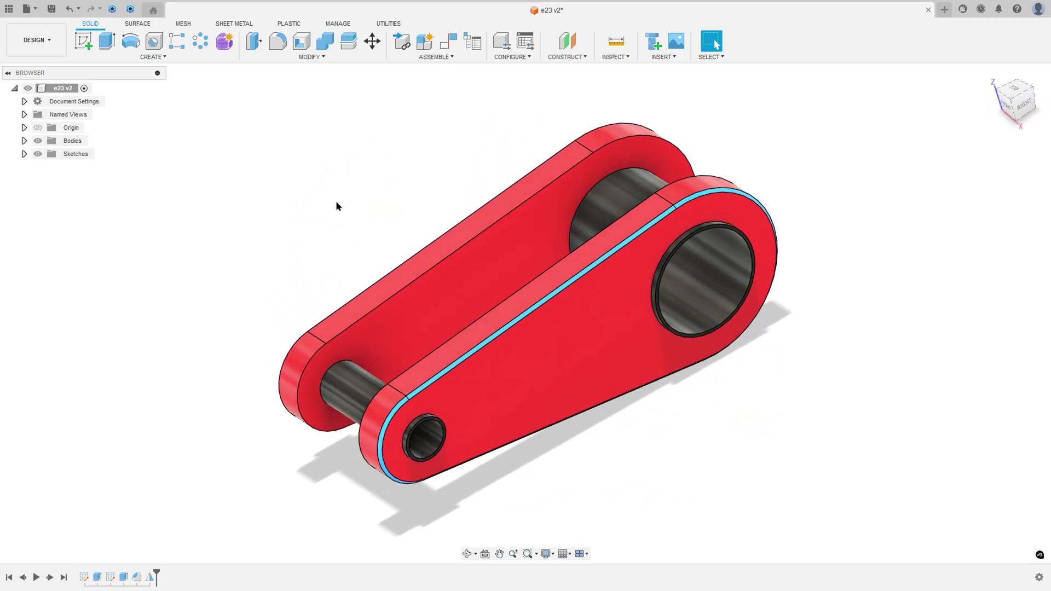
# Step: Play back the build history of the finished link model
pyautogui.click(36, 578)
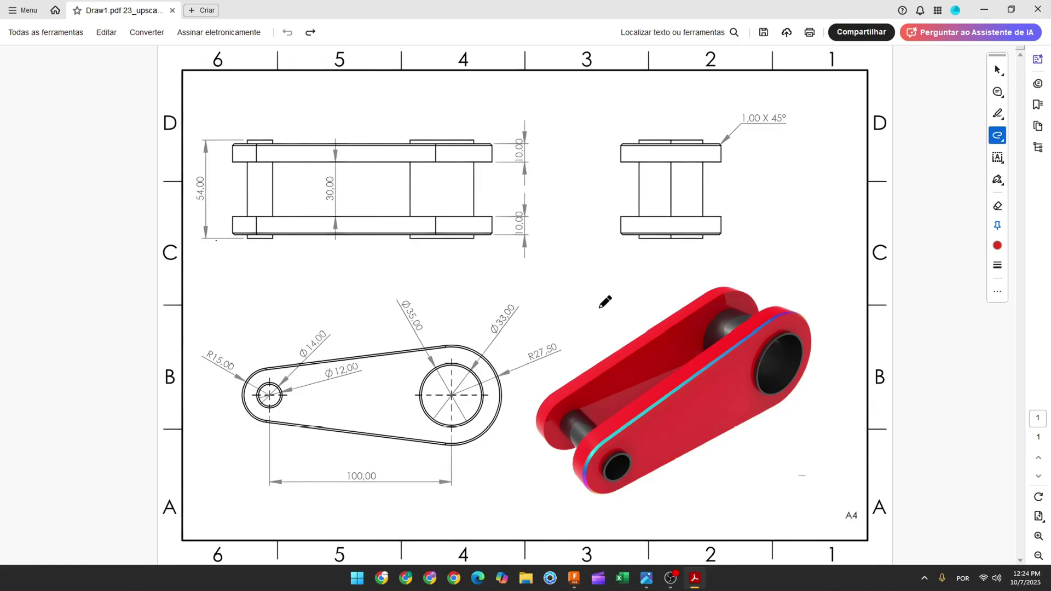
# Step: On the PDF drawing in Acrobat, add red arrows at the rear side plate, the small tube, and the small and large circles
pyautogui.moveTo(580, 297)
pyautogui.mouseDown()
pyautogui.moveTo(649, 296)
pyautogui.moveTo(646, 315)
pyautogui.mouseUp()
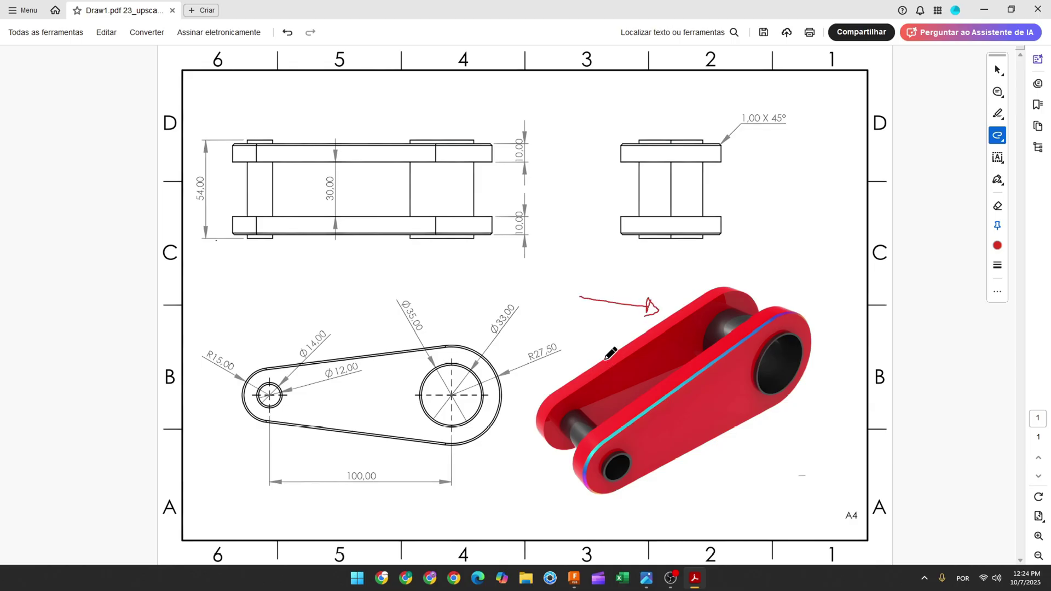
pyautogui.moveTo(548, 436); pyautogui.dragTo(585, 431)
pyautogui.moveTo(263, 362); pyautogui.dragTo(265, 373)
pyautogui.keyDown('ctrl'); pyautogui.scroll(1, 306, 393); pyautogui.keyUp('ctrl')
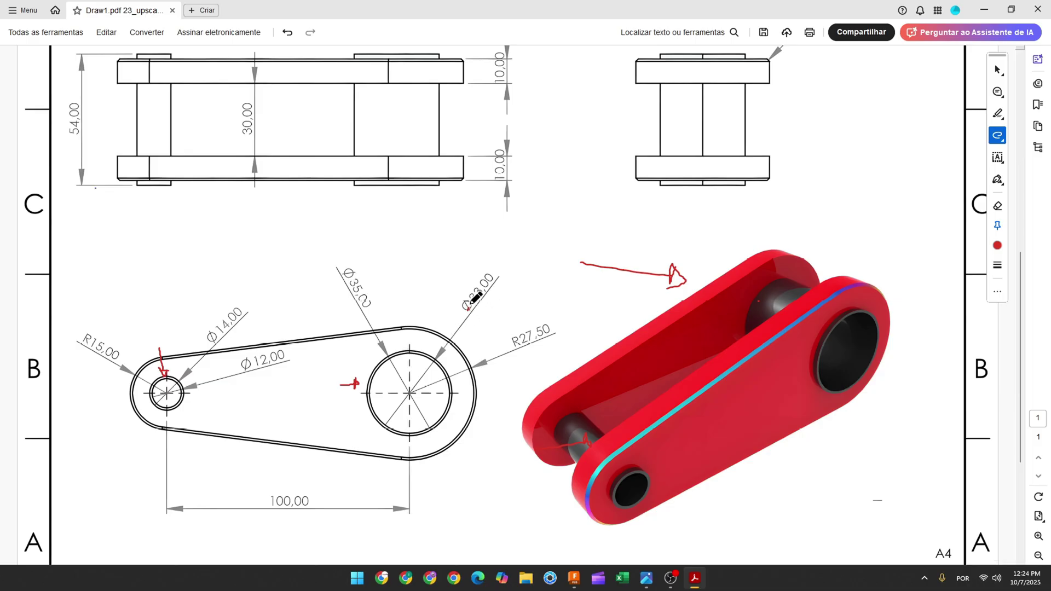
# Step: Cross off the Ø33, Ø35, Ø14, Ø12 and 100 mm dimensions on the drawing and mark both circle centres in red
pyautogui.moveTo(472, 302); pyautogui.dragTo(484, 287)
pyautogui.moveTo(346, 269); pyautogui.dragTo(369, 308)
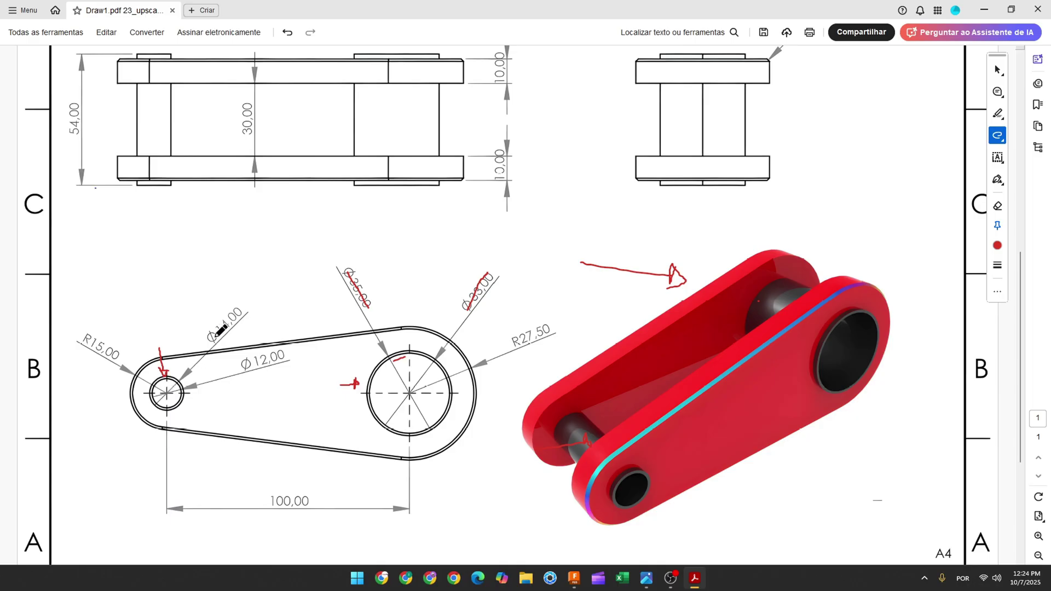
pyautogui.moveTo(211, 336); pyautogui.dragTo(241, 311)
pyautogui.moveTo(238, 368); pyautogui.dragTo(301, 358)
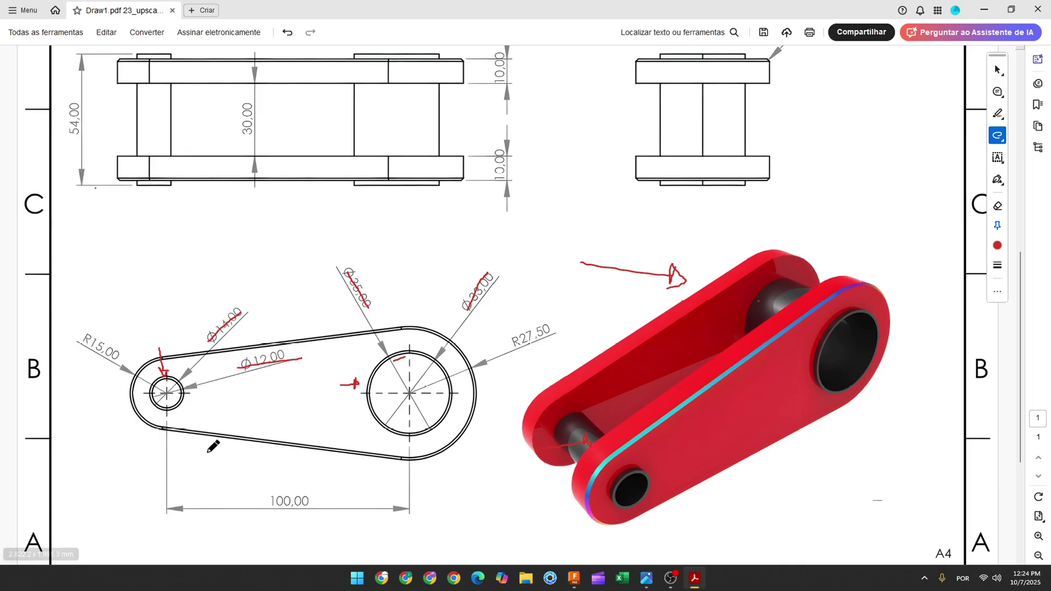
pyautogui.moveTo(164, 390); pyautogui.dragTo(169, 395)
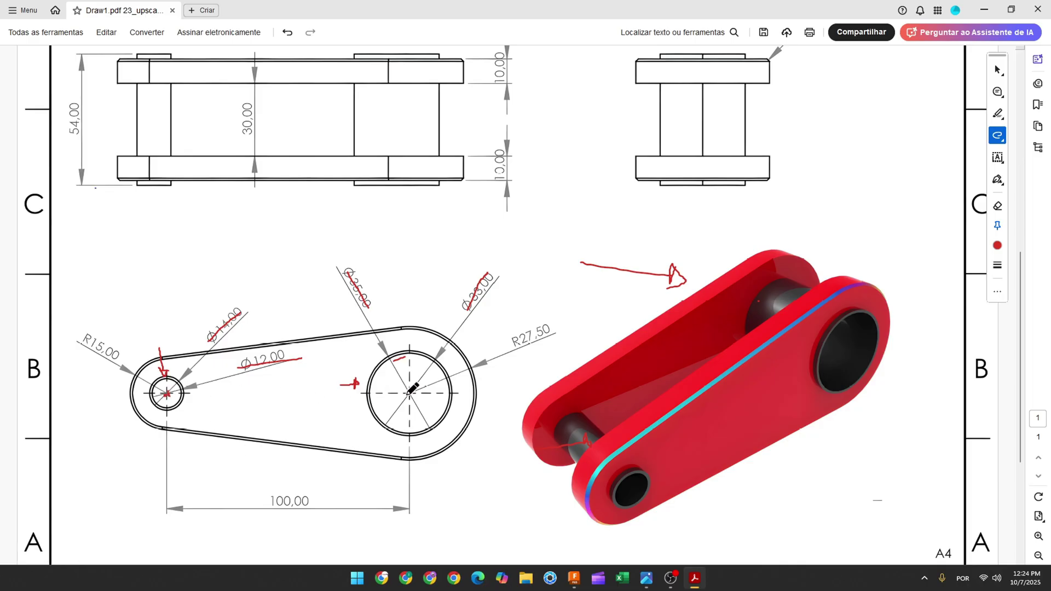
pyautogui.moveTo(265, 503); pyautogui.dragTo(310, 499)
# Step: Switch to Fusion, start a sketch on the vertical YZ plane and draw a 33 mm diameter circle centred on the origin
pyautogui.click(572, 580)
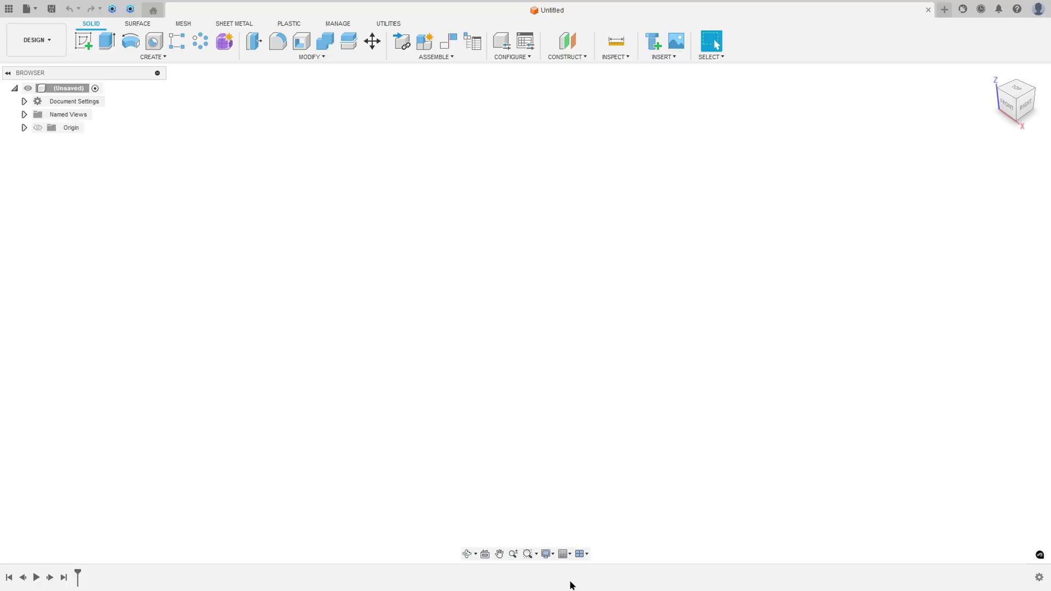
pyautogui.click(83, 42)
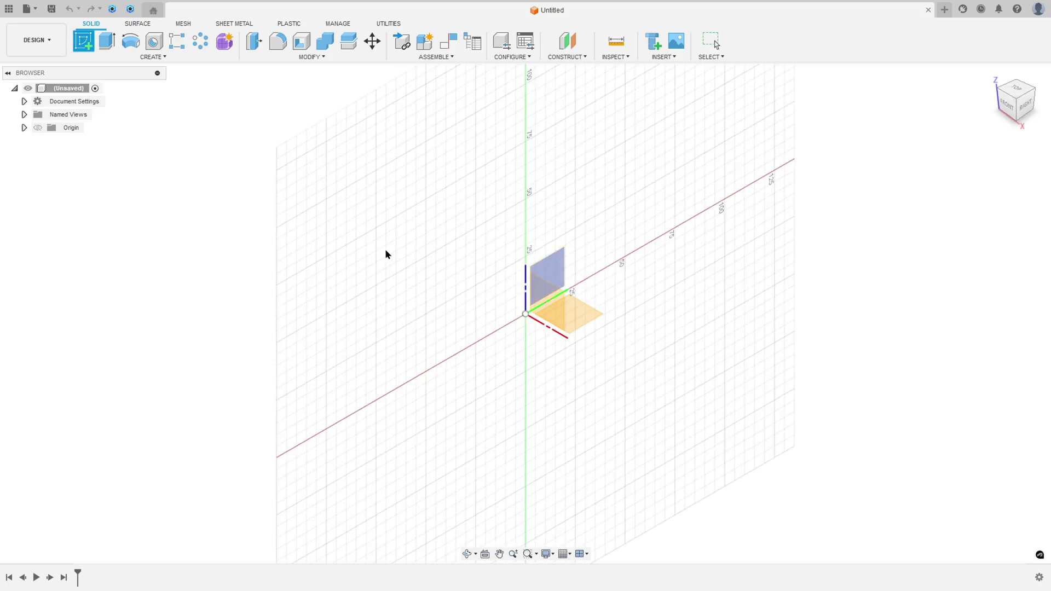
pyautogui.click(553, 270)
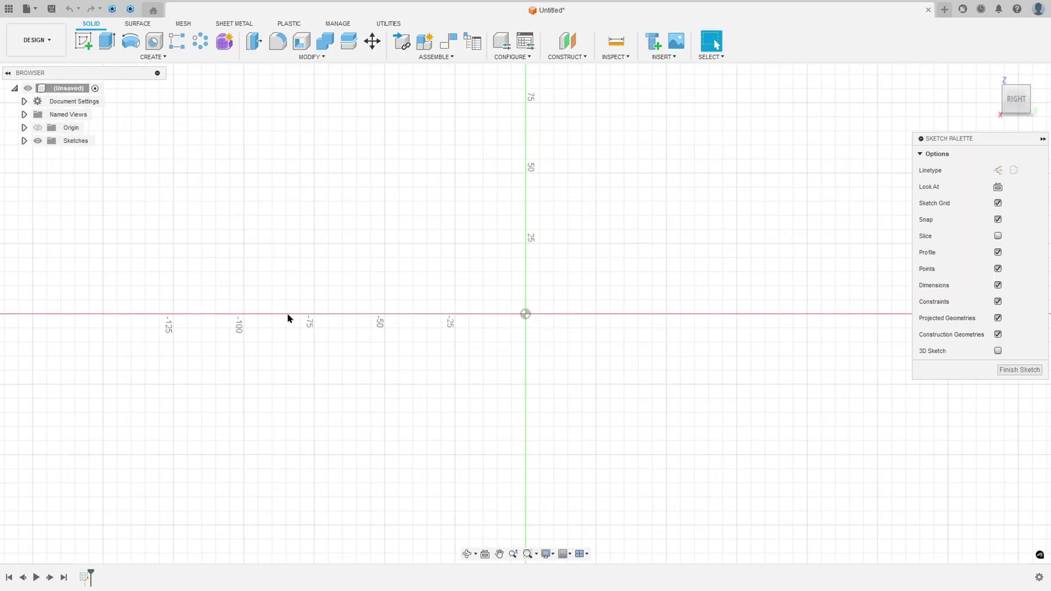
pyautogui.click(130, 42)
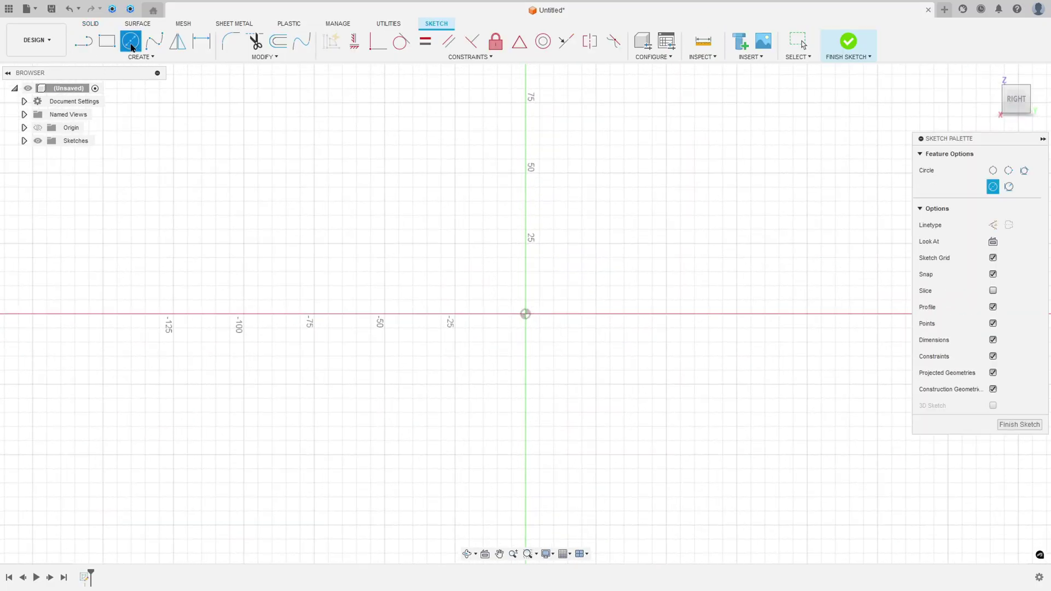
pyautogui.click(524, 313)
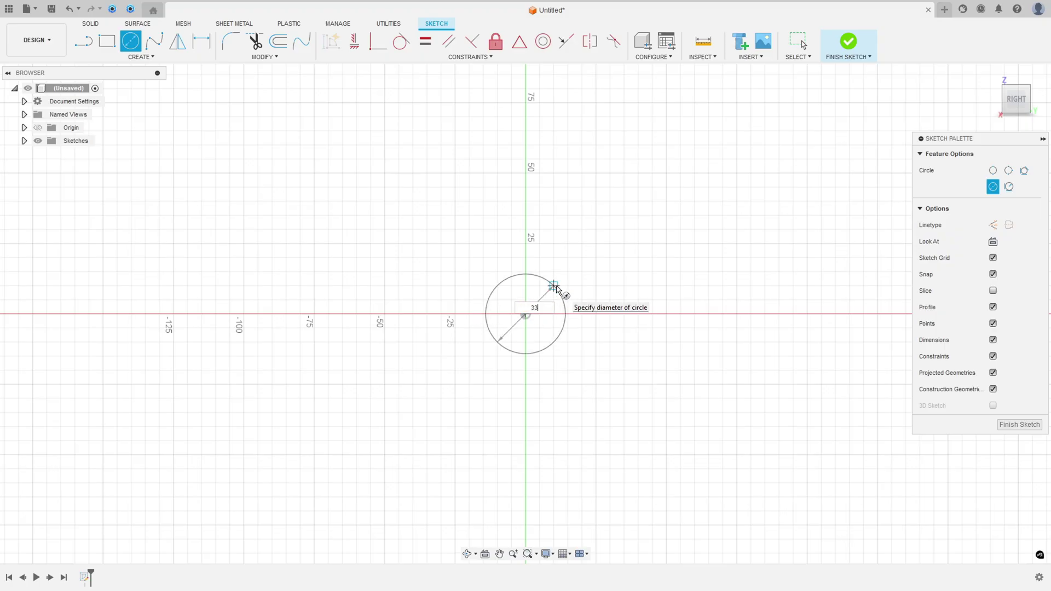
pyautogui.write('33')
pyautogui.press('Return')
# Step: Add a concentric 35 mm diameter circle centred on the origin
pyautogui.press('c')
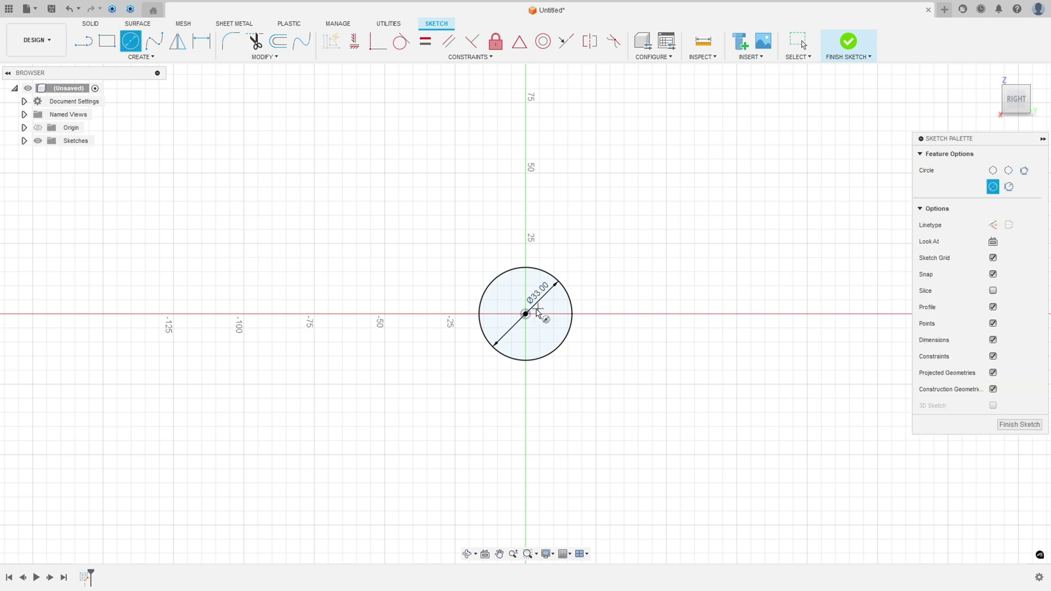
pyautogui.click(525, 314)
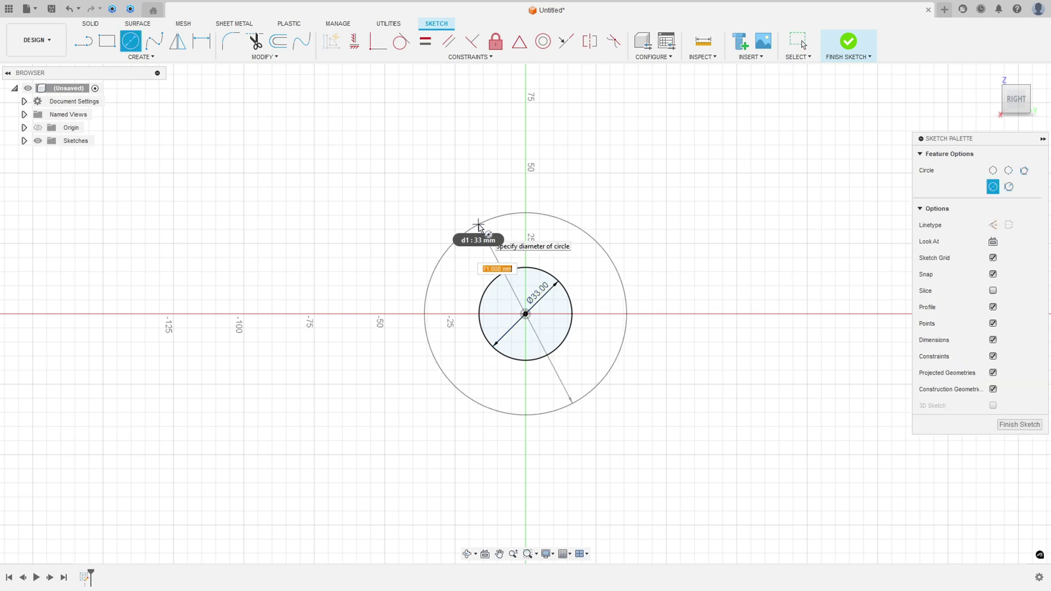
pyautogui.press('Return')
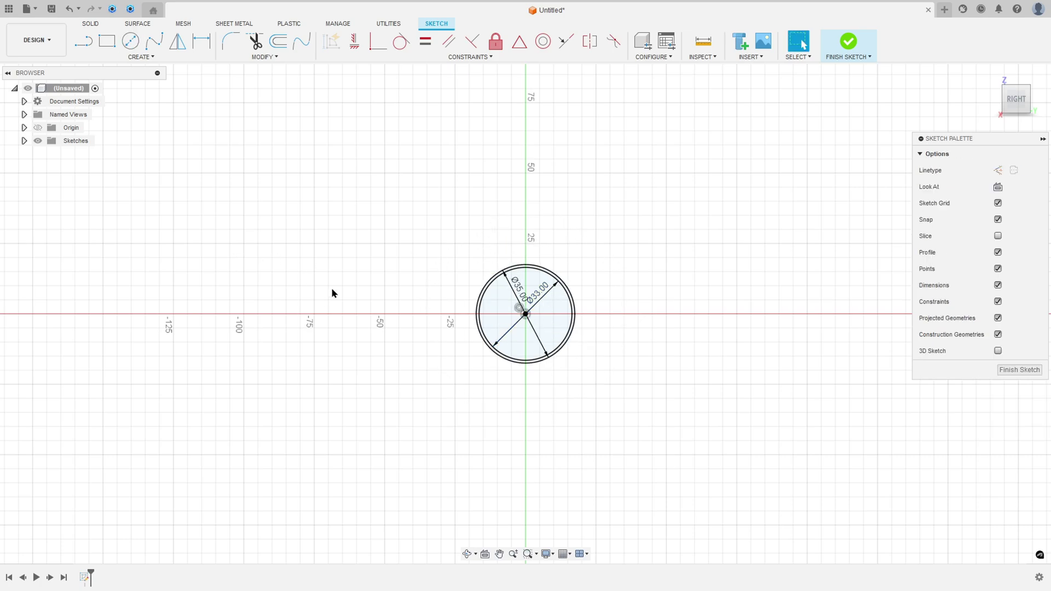
# Step: Sketch concentric 14 mm and 12 mm circles at -100 on the horizontal axis and move their diameter labels clear of the geometry
pyautogui.press('c')
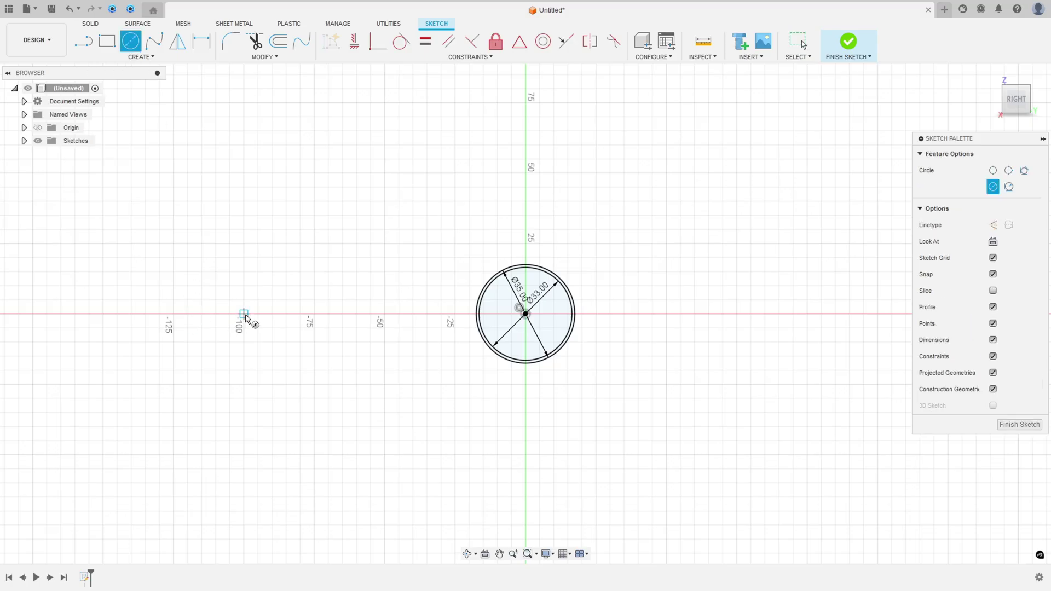
pyautogui.click(244, 314)
pyautogui.write('14')
pyautogui.press('Return')
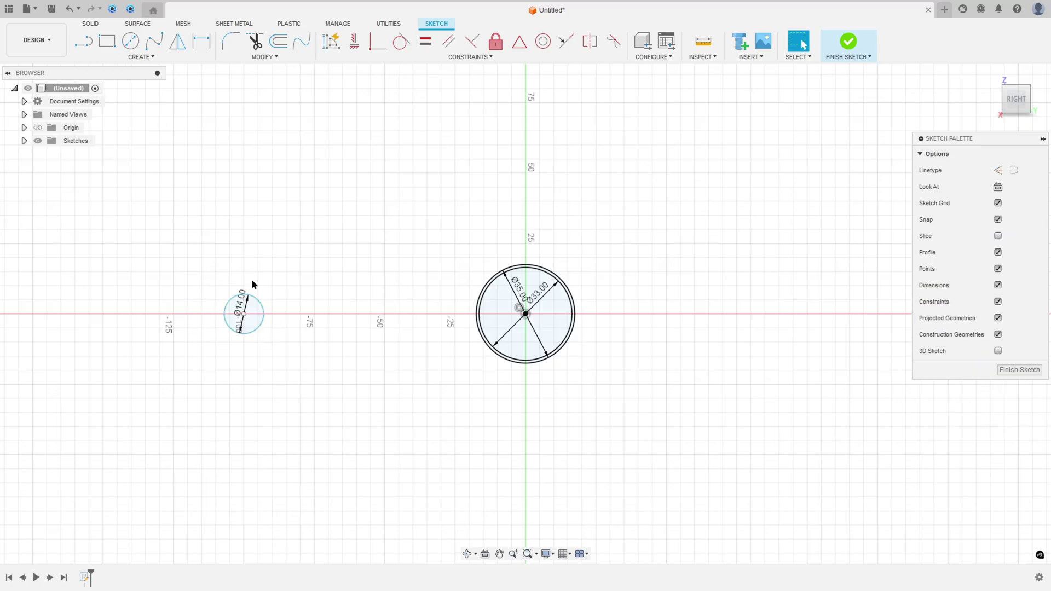
pyautogui.press('c')
pyautogui.click(244, 314)
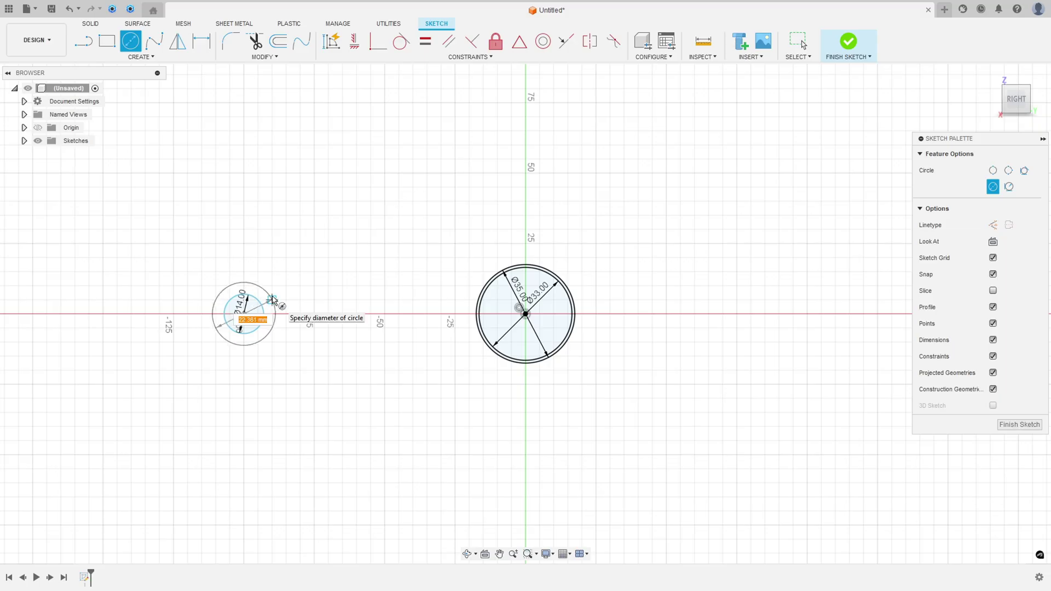
pyautogui.write('12')
pyautogui.press('Return')
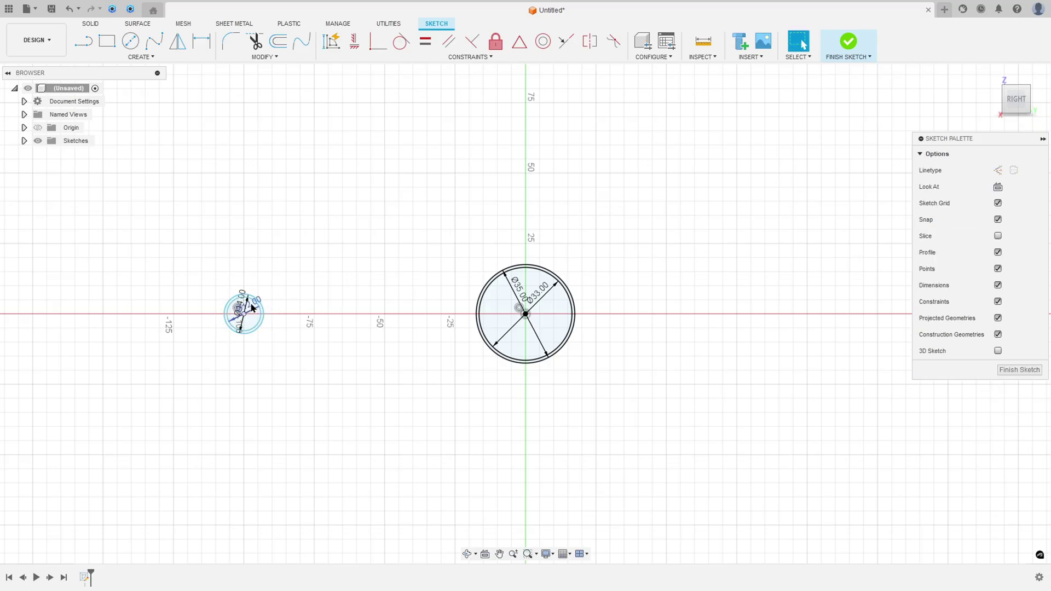
pyautogui.moveTo(252, 307); pyautogui.dragTo(314, 266)
pyautogui.moveTo(242, 297); pyautogui.dragTo(273, 262)
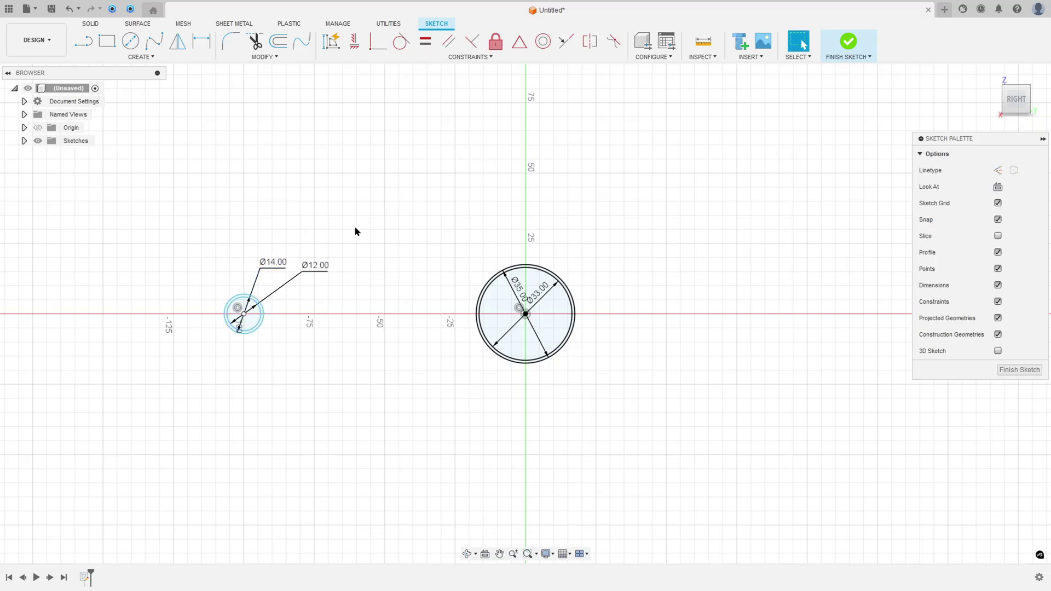
# Step: Dimension the distance between the centres of the small and large circles as 100 mm
pyautogui.click(201, 41)
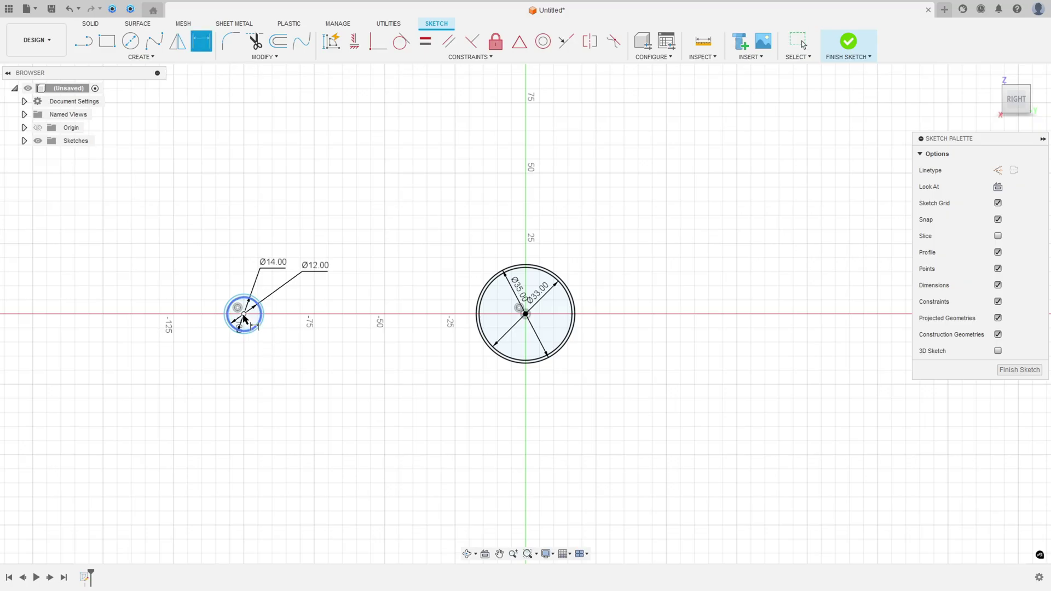
pyautogui.click(524, 316)
pyautogui.click(410, 432)
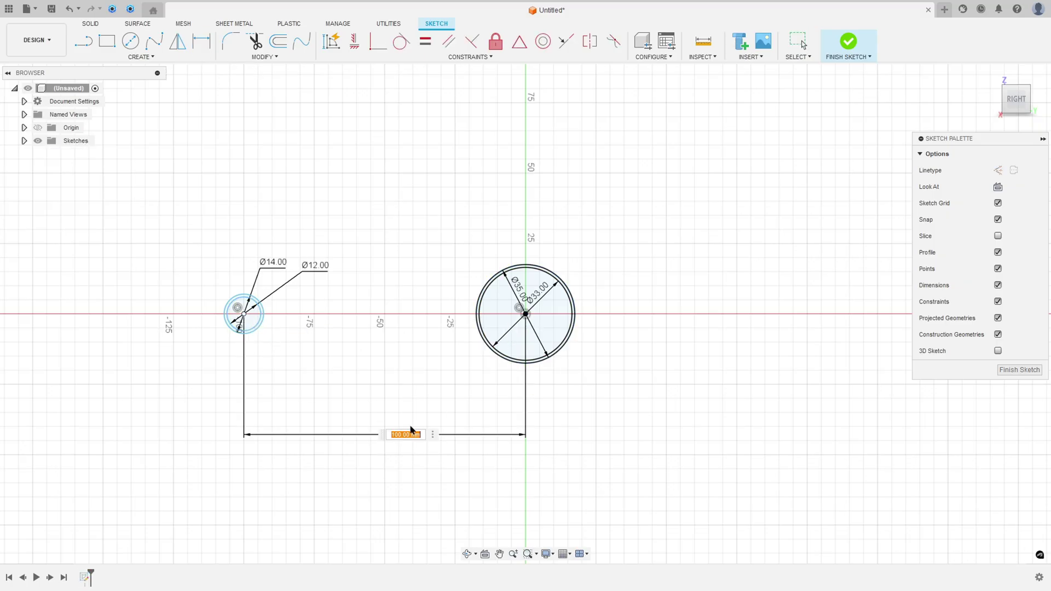
pyautogui.write('100')
pyautogui.press('Return')
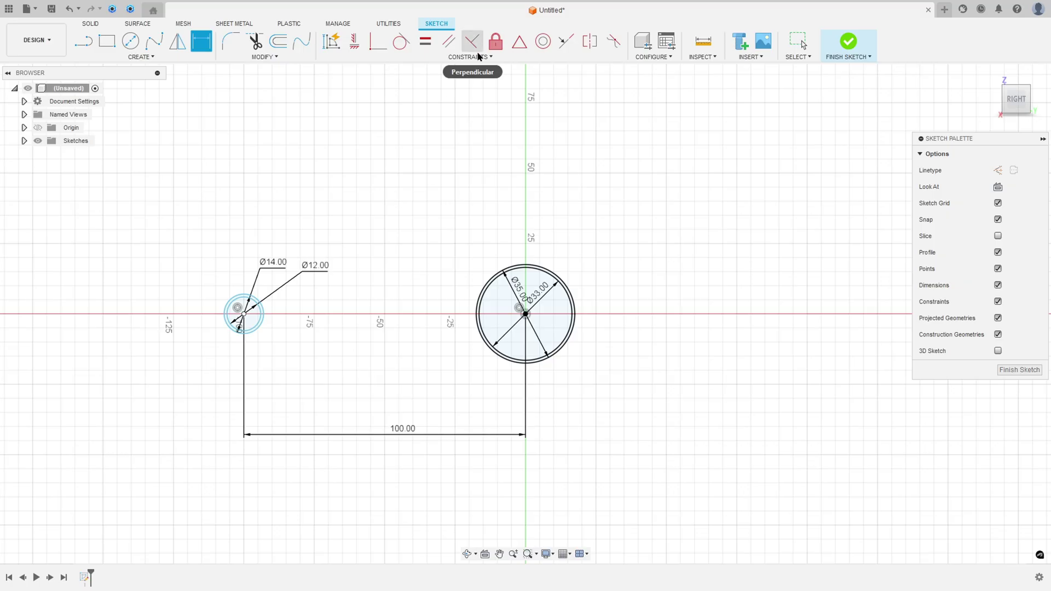
# Step: Constrain the small circles' centre horizontally to the origin and finish the sketch
pyautogui.click(354, 41)
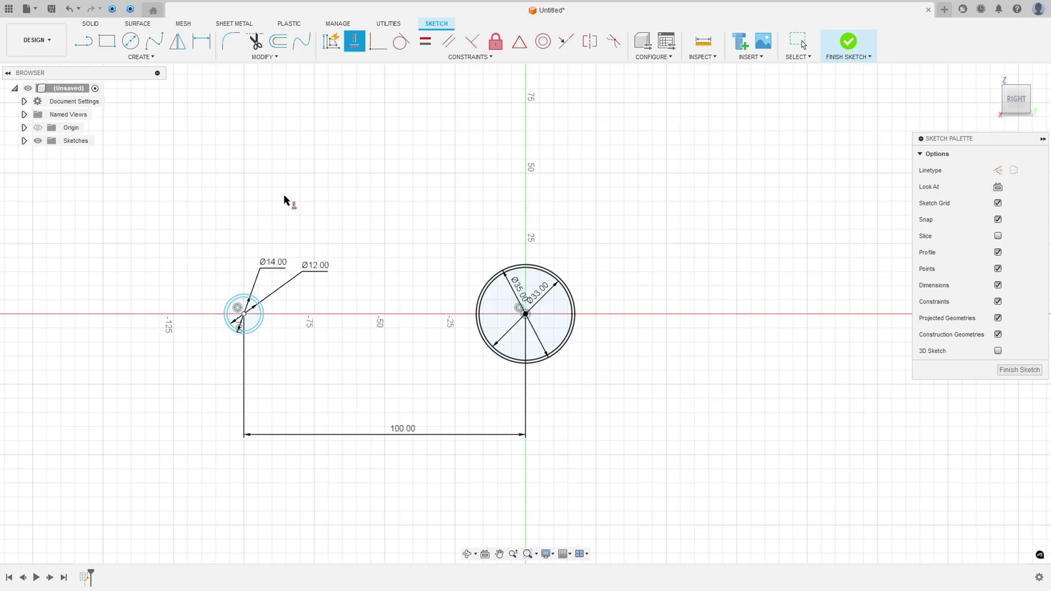
pyautogui.click(244, 315)
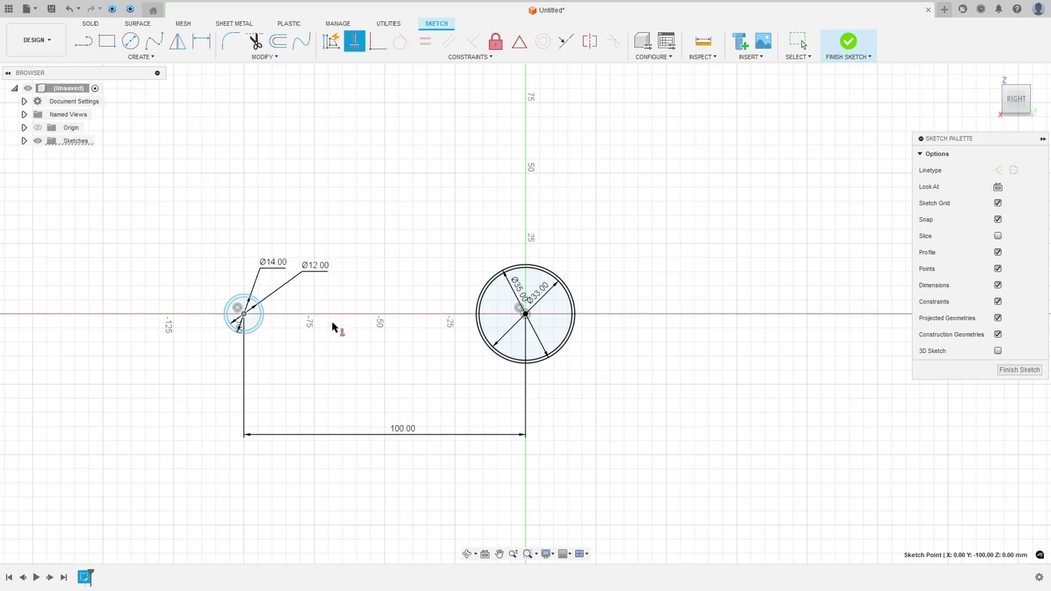
pyautogui.click(526, 315)
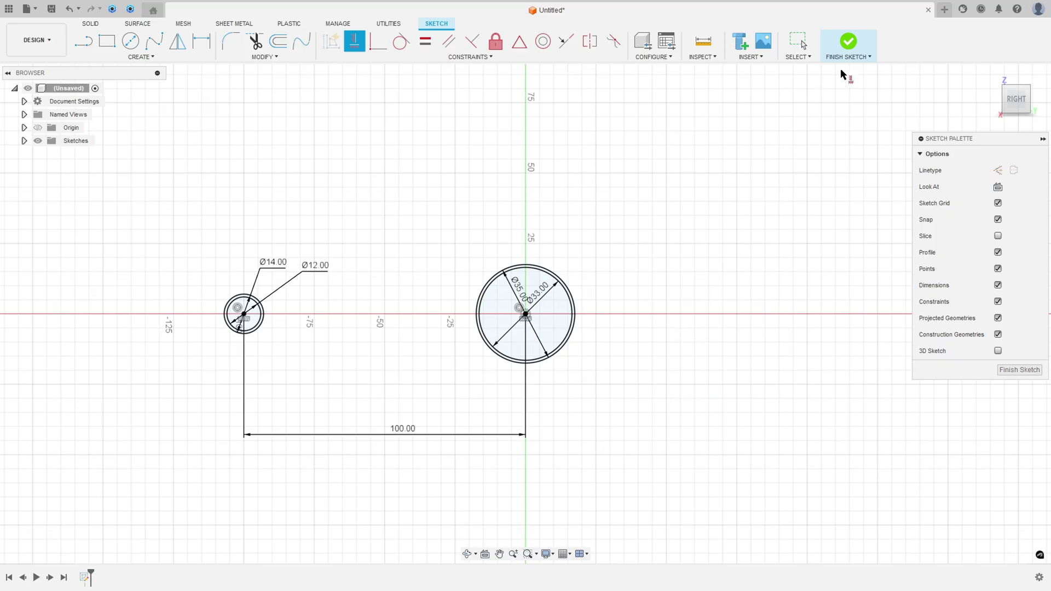
pyautogui.click(848, 41)
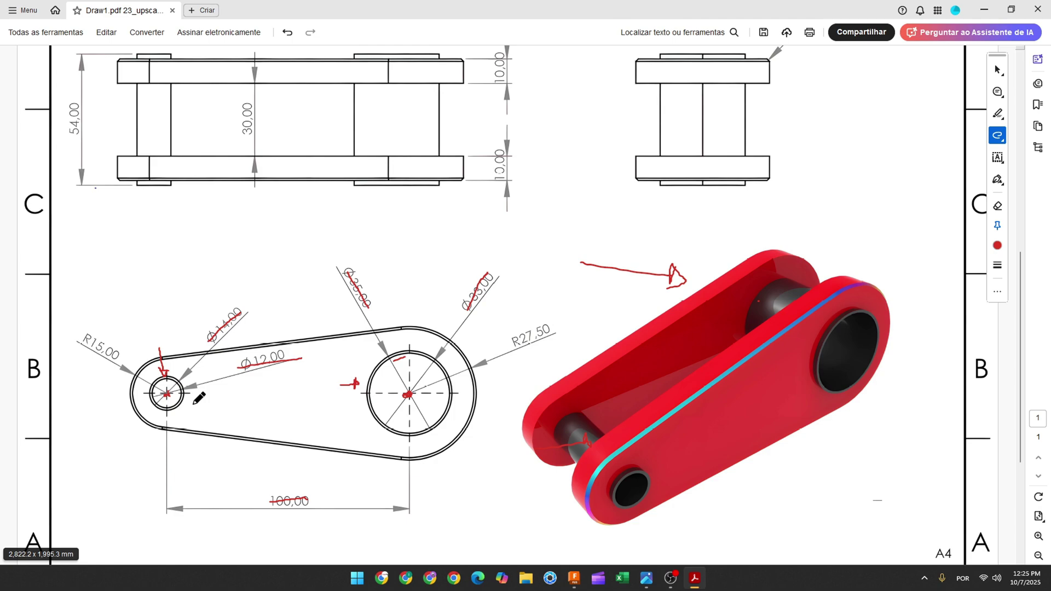
# Step: Cross off the 54 mm overall width dimension on the PDF drawing
pyautogui.scroll(2, 427, 286)
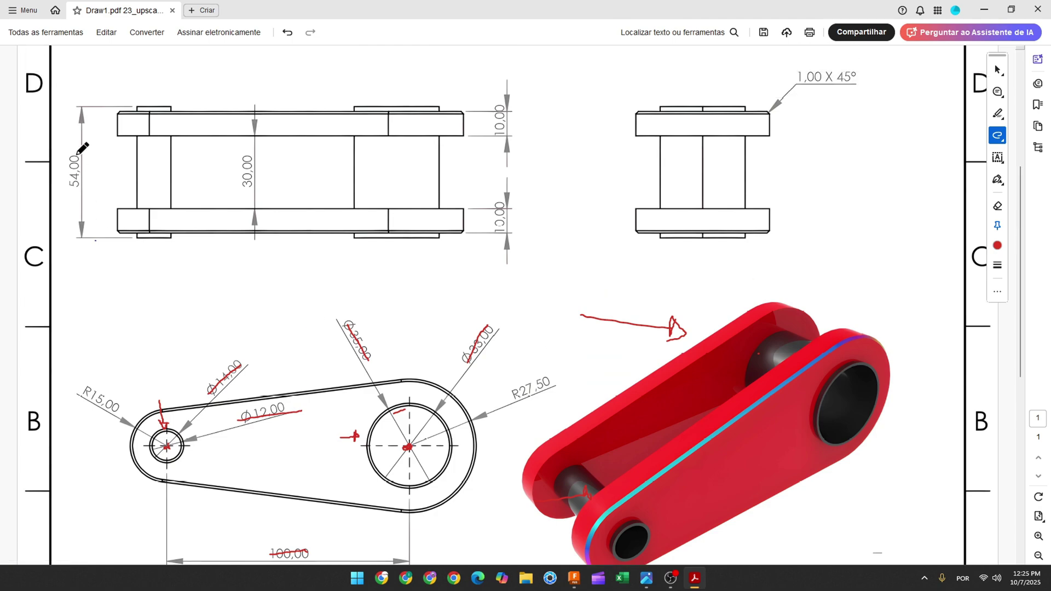
pyautogui.moveTo(77, 153); pyautogui.dragTo(75, 193)
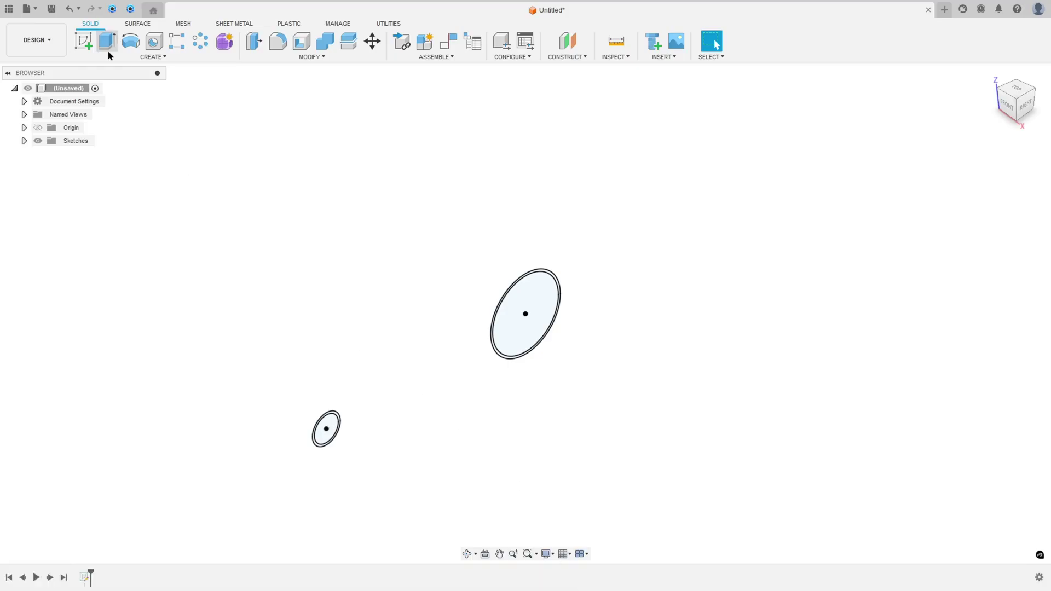
# Step: Extrude both ring profiles in Fusion symmetrically to a whole length of 54 mm as new bodies
pyautogui.click(108, 48)
pyautogui.scroll(3, 547, 285)
pyautogui.click(585, 257)
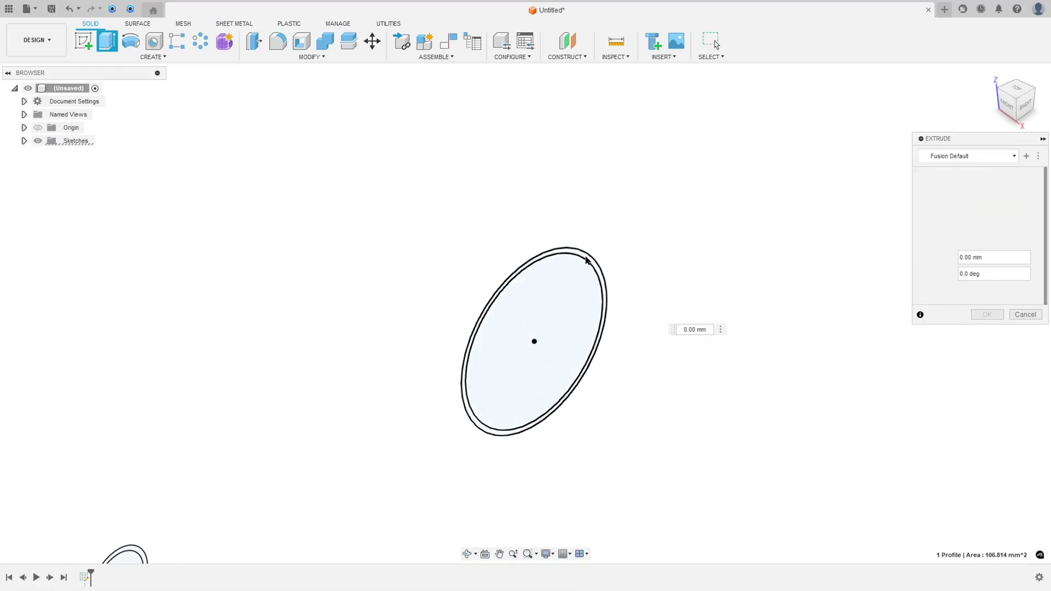
pyautogui.scroll(-1, 585, 257)
pyautogui.scroll(4, 305, 378)
pyautogui.click(345, 337)
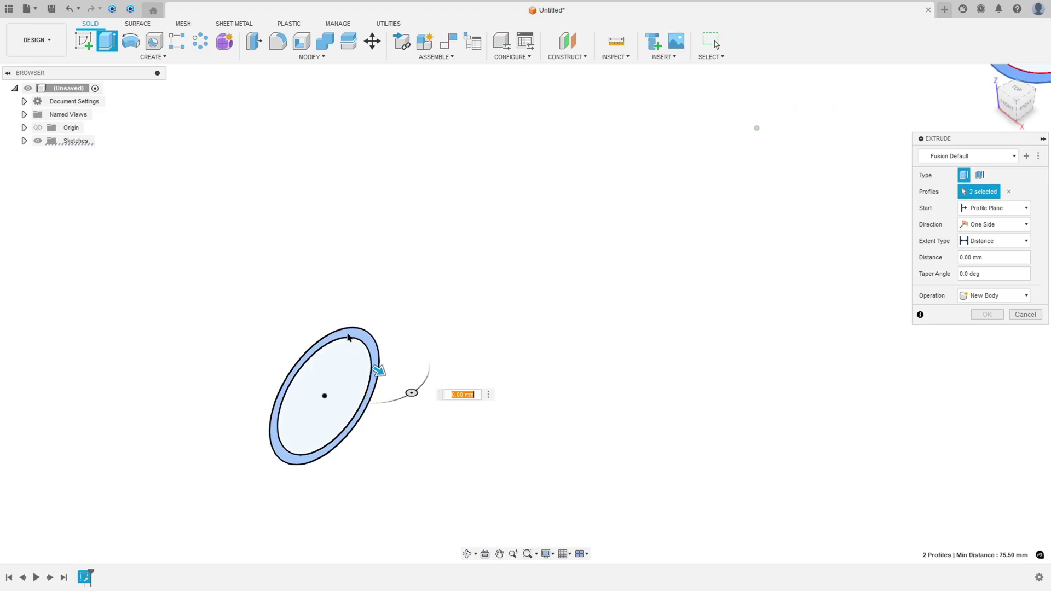
pyautogui.scroll(-5, 507, 363)
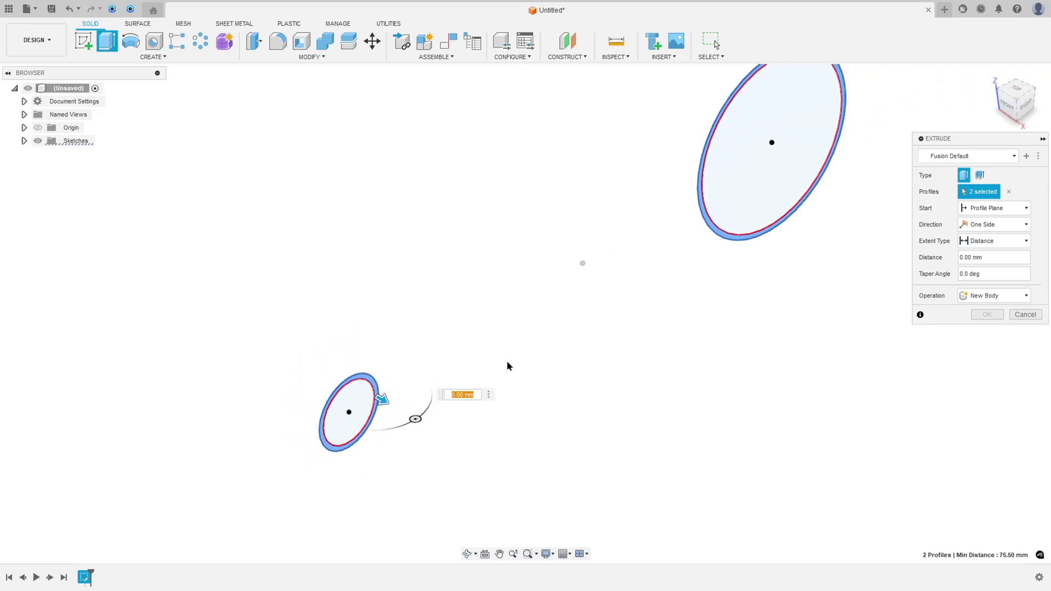
pyautogui.click(980, 224)
pyautogui.click(982, 255)
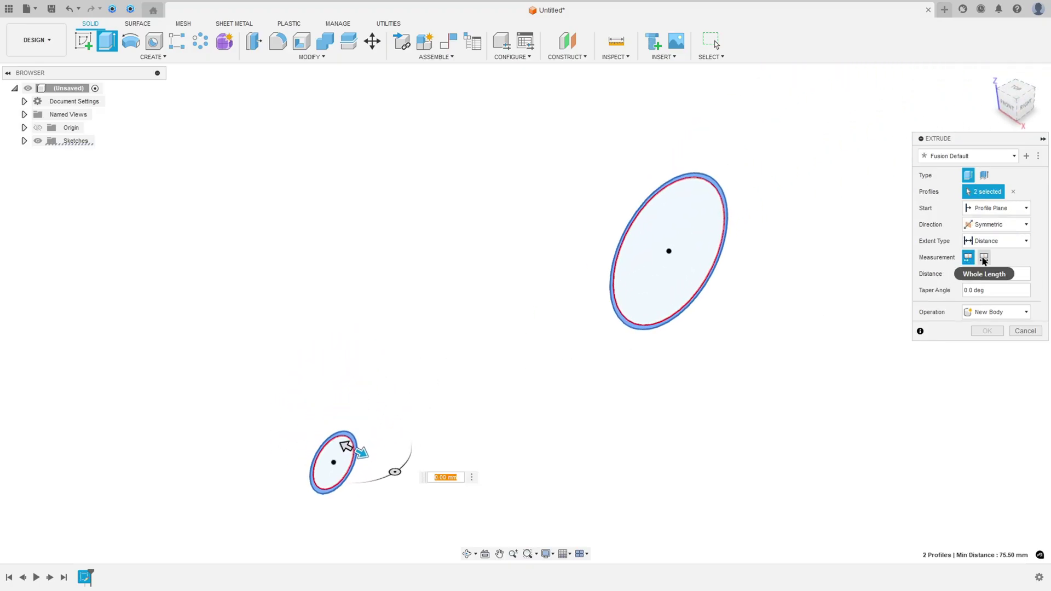
pyautogui.click(983, 257)
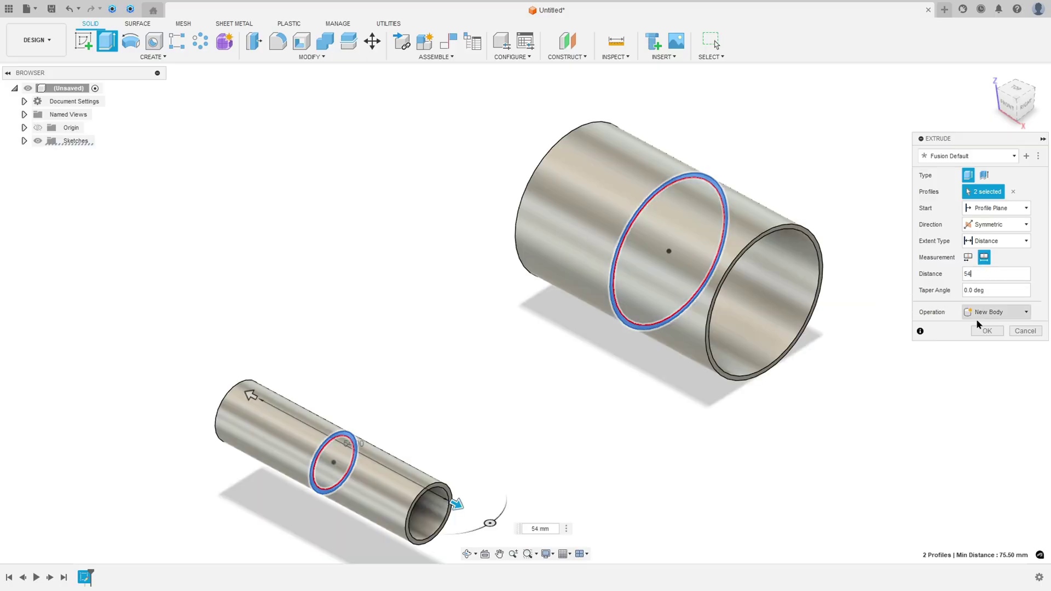
pyautogui.click(987, 331)
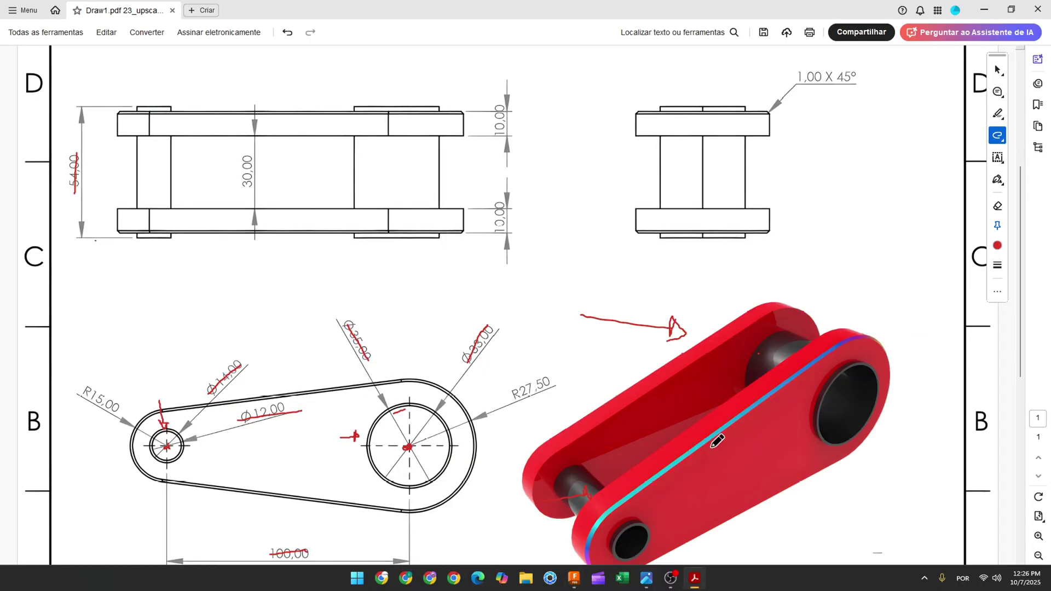
# Step: Outline the lower 10 mm thick side plate in red in the drawing's upper-left view
pyautogui.moveTo(440, 209)
pyautogui.mouseDown()
pyautogui.moveTo(464, 209)
pyautogui.moveTo(464, 231)
pyautogui.moveTo(116, 231)
pyautogui.moveTo(167, 208)
pyautogui.moveTo(432, 214)
pyautogui.mouseUp()
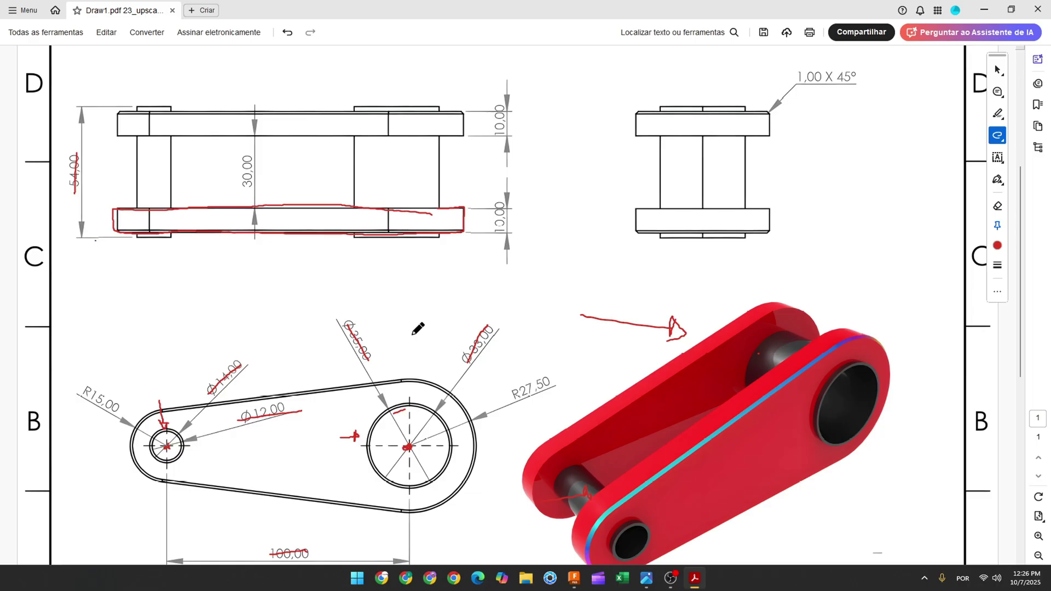
# Step: Mark the tapered side plate profile in red in the drawing's front view, with an arrow and an outline around its contour
pyautogui.moveTo(273, 327)
pyautogui.mouseDown()
pyautogui.moveTo(296, 367)
pyautogui.moveTo(282, 365)
pyautogui.mouseUp()
pyautogui.moveTo(398, 512)
pyautogui.mouseDown()
pyautogui.moveTo(442, 503)
pyautogui.moveTo(477, 464)
pyautogui.moveTo(476, 416)
pyautogui.moveTo(443, 382)
pyautogui.moveTo(161, 410)
pyautogui.mouseUp()
pyautogui.moveTo(167, 483); pyautogui.dragTo(421, 513)
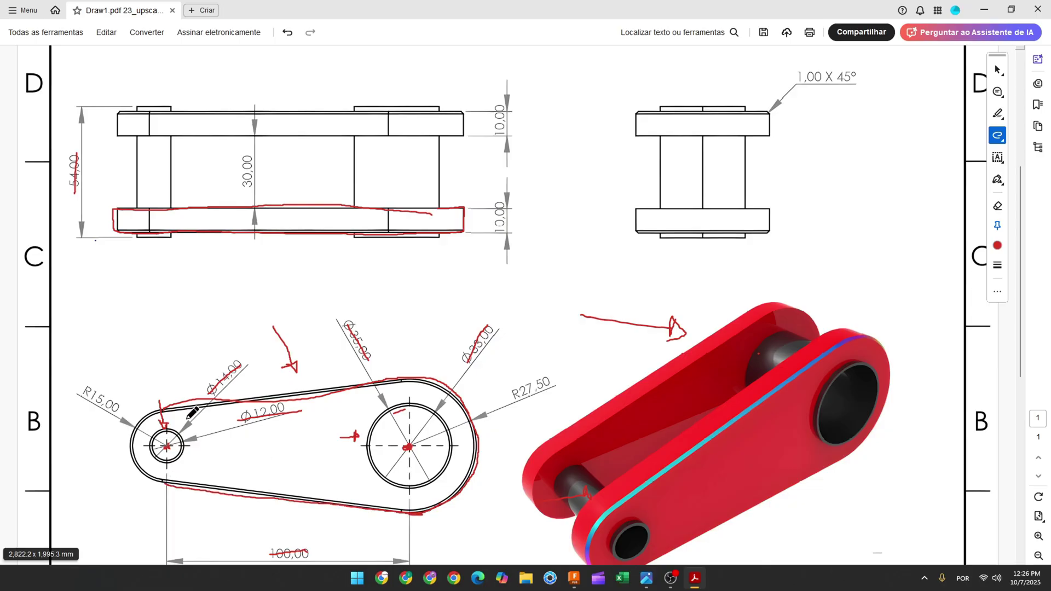
pyautogui.moveTo(163, 408)
pyautogui.mouseDown()
pyautogui.moveTo(125, 439)
pyautogui.moveTo(178, 474)
pyautogui.mouseUp()
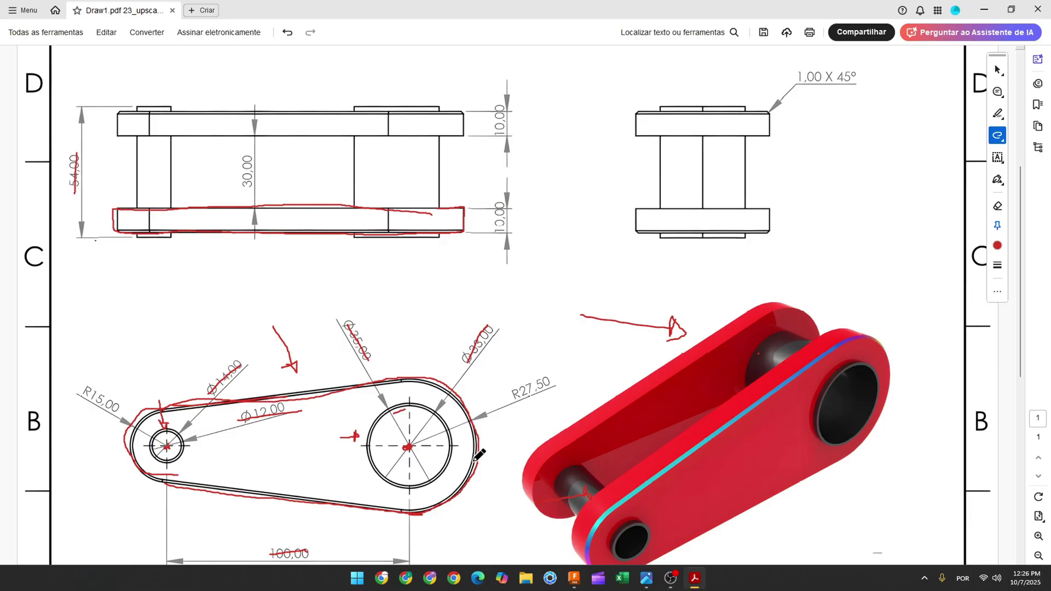
# Step: Undo the red markups on the PDF drawing
pyautogui.hotkey('ctrl', 'z')
pyautogui.hotkey('ctrl', 'z')
pyautogui.hotkey('ctrl', 'z')
pyautogui.hotkey('ctrl', 'z')
pyautogui.hotkey('ctrl', 'z')
pyautogui.hotkey('ctrl', 'z')
pyautogui.hotkey('ctrl', 'z')
pyautogui.hotkey('ctrl', 'z')
pyautogui.hotkey('ctrl', 'z')
pyautogui.hotkey('ctrl', 'z')
pyautogui.hotkey('ctrl', 'z')
pyautogui.hotkey('ctrl', 'z')
pyautogui.hotkey('ctrl', 'z')
pyautogui.hotkey('ctrl', 'z')
pyautogui.hotkey('ctrl', 'z')
pyautogui.hotkey('ctrl', 'z')
pyautogui.hotkey('ctrl', 'z')
pyautogui.hotkey('ctrl', 'z')
pyautogui.hotkey('ctrl', 'z')
pyautogui.hotkey('ctrl', 'z')
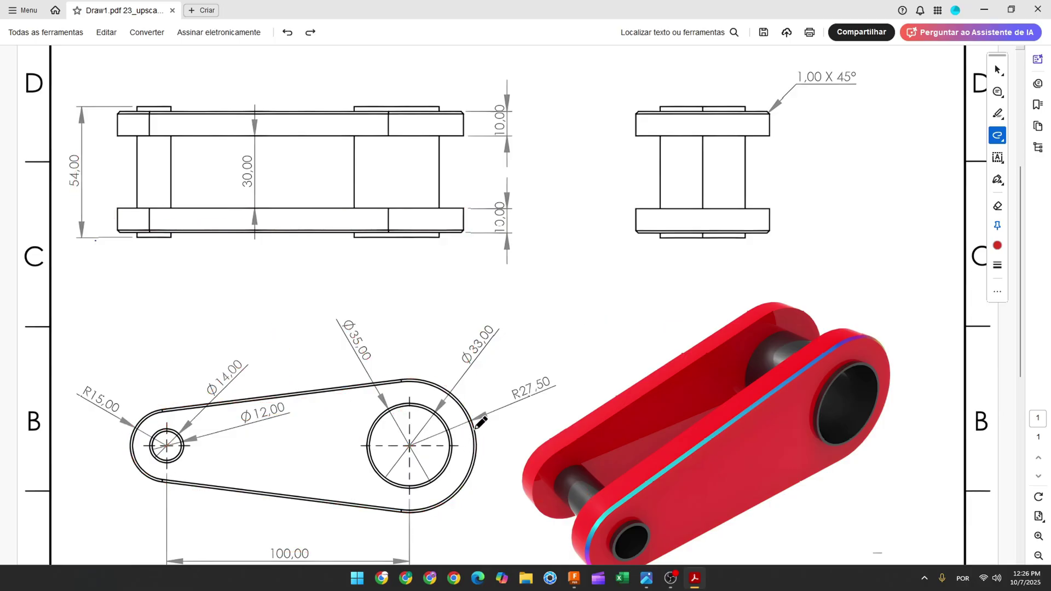
pyautogui.hotkey('ctrl', 'z')
# Step: Cross off the R27.50 and R15.00 dimensions on the drawing and mark the plate's end arcs and tube circles in red
pyautogui.moveTo(532, 383); pyautogui.dragTo(549, 386)
pyautogui.moveTo(94, 390); pyautogui.dragTo(129, 405)
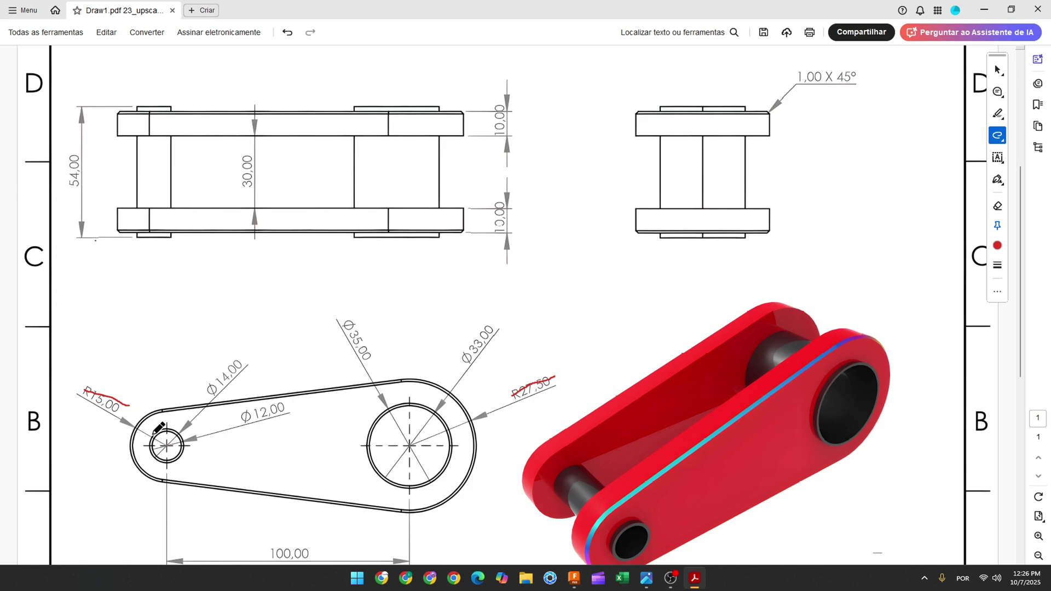
pyautogui.moveTo(149, 413)
pyautogui.mouseDown()
pyautogui.moveTo(137, 461)
pyautogui.moveTo(153, 438)
pyautogui.mouseUp()
pyautogui.moveTo(436, 386); pyautogui.dragTo(472, 421)
pyautogui.moveTo(408, 407)
pyautogui.mouseDown()
pyautogui.moveTo(435, 412)
pyautogui.moveTo(449, 437)
pyautogui.mouseUp()
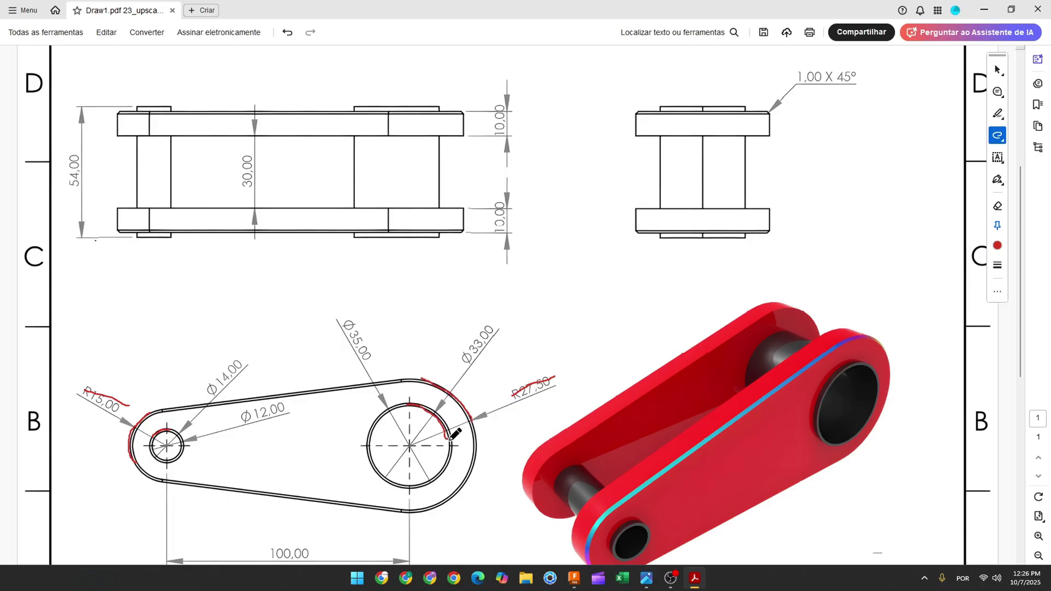
# Step: Switch to Fusion and start a new sketch on the YZ plane midway along the tubes
pyautogui.click(579, 578)
pyautogui.click(83, 41)
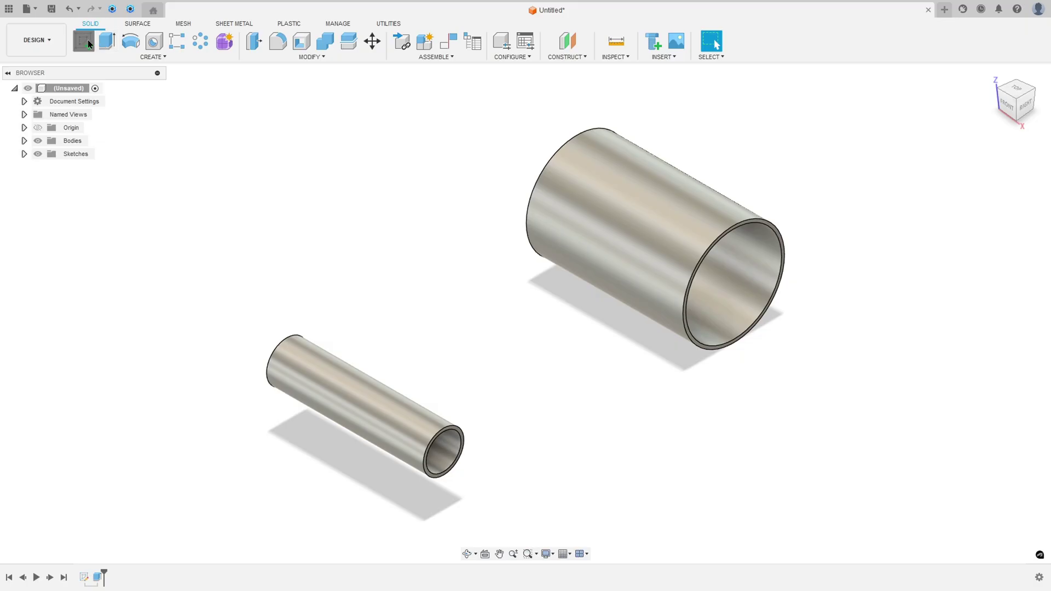
pyautogui.click(681, 186)
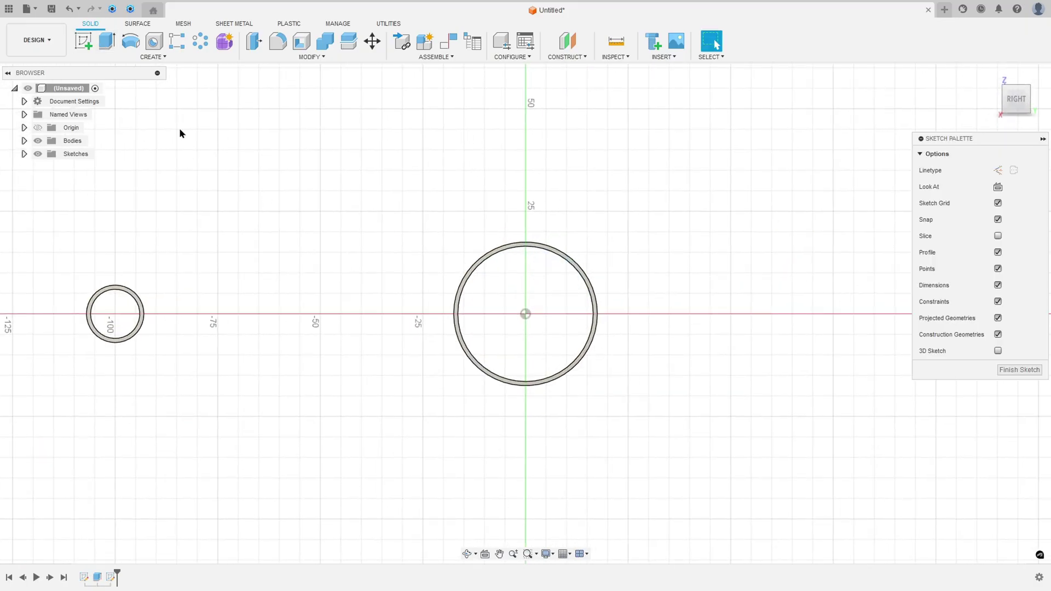
# Step: Project both tube bodies into the sketch with the projection link kept on
pyautogui.click(138, 57)
pyautogui.moveTo(154, 222)
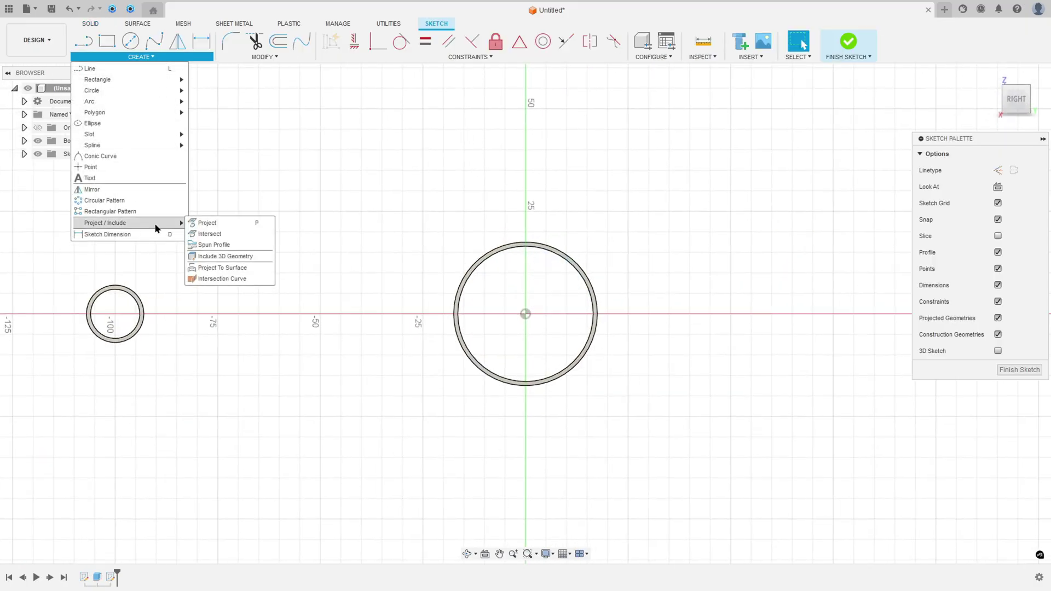
pyautogui.click(224, 222)
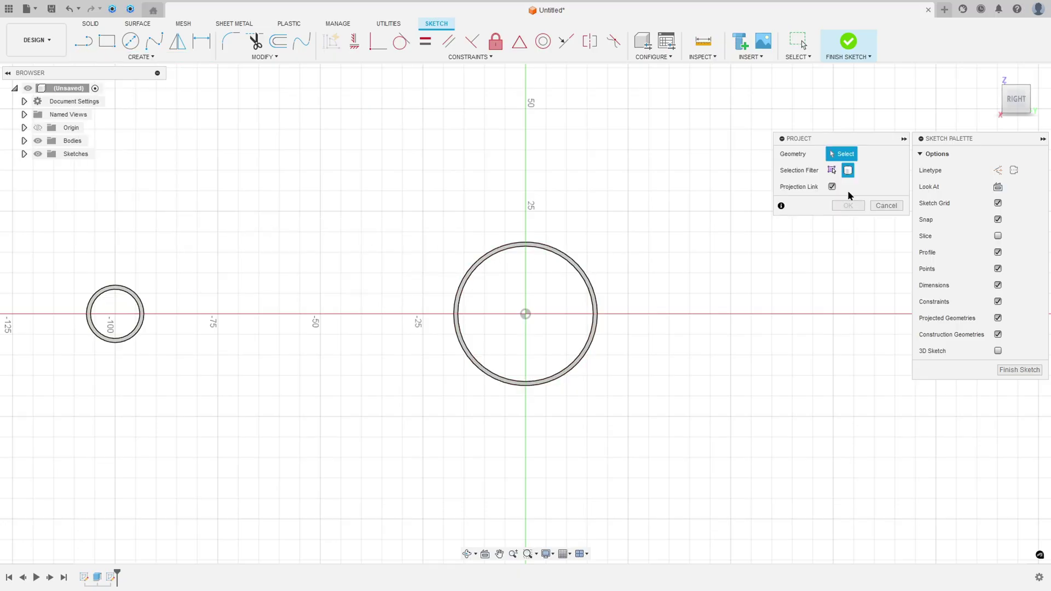
pyautogui.click(515, 243)
pyautogui.click(120, 287)
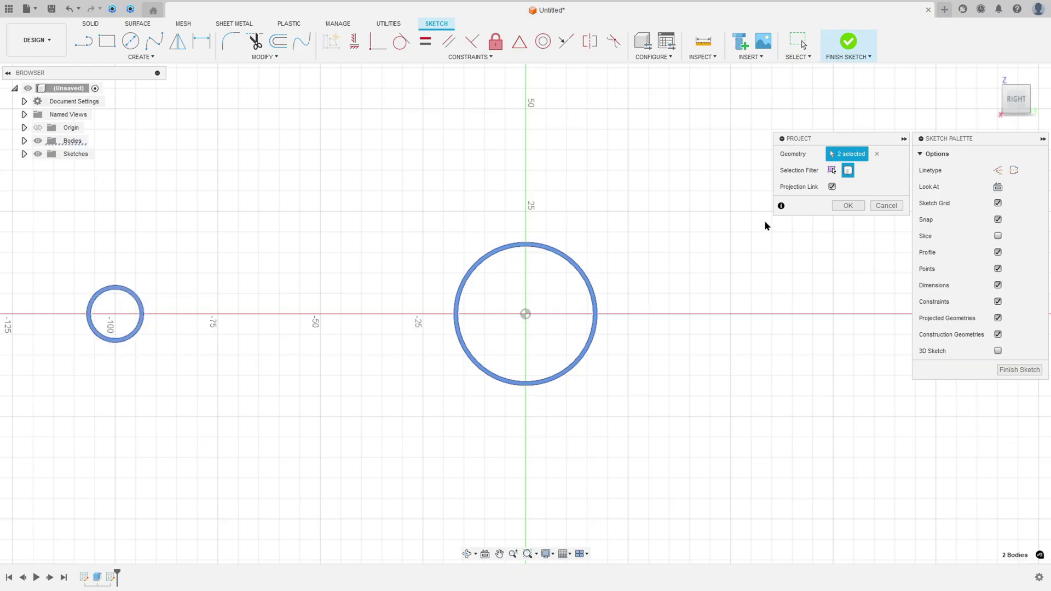
pyautogui.click(847, 205)
# Step: Hide both tube bodies so only their projected circles remain in the sketch
pyautogui.moveTo(339, 220); pyautogui.dragTo(494, 230, button='middle')
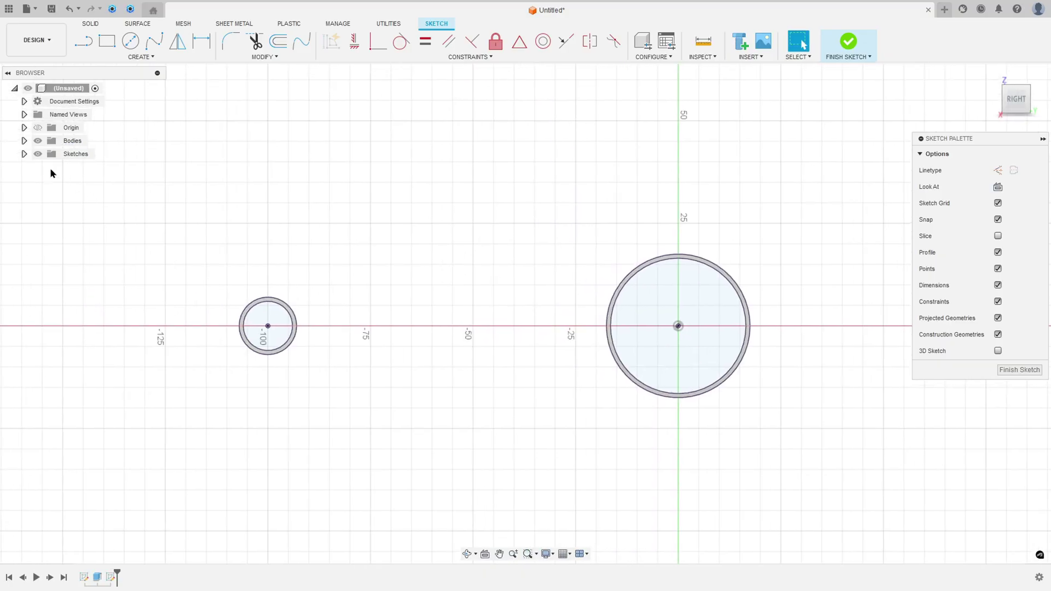
pyautogui.click(25, 141)
pyautogui.click(47, 167)
pyautogui.click(47, 154)
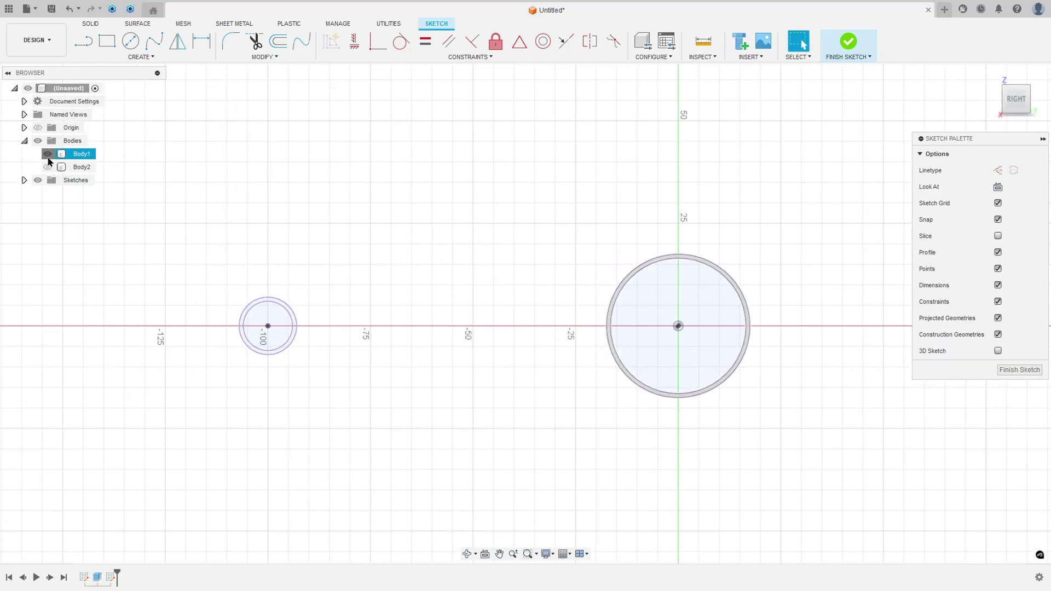
# Step: Draw a center point arc of radius 27.5 mm around the large circles' centre, bulging away from the small circles
pyautogui.click(140, 57)
pyautogui.moveTo(139, 101)
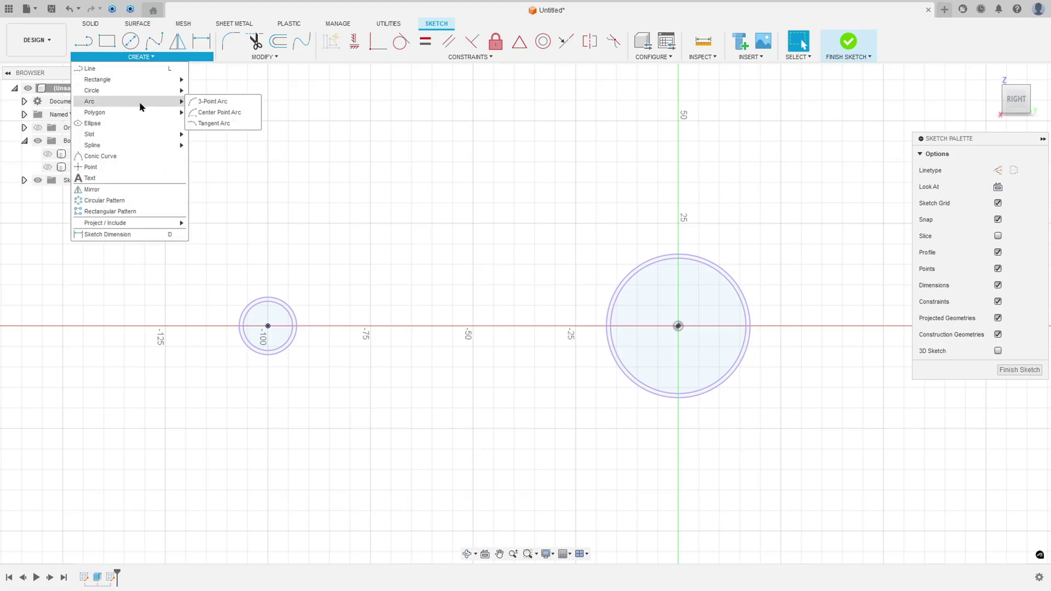
pyautogui.click(214, 112)
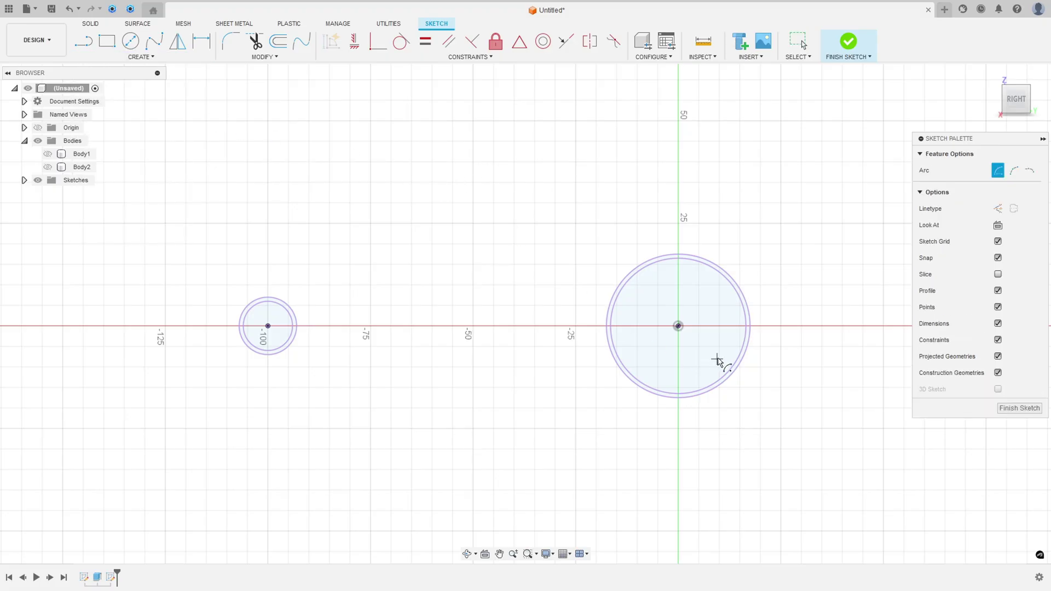
pyautogui.click(678, 326)
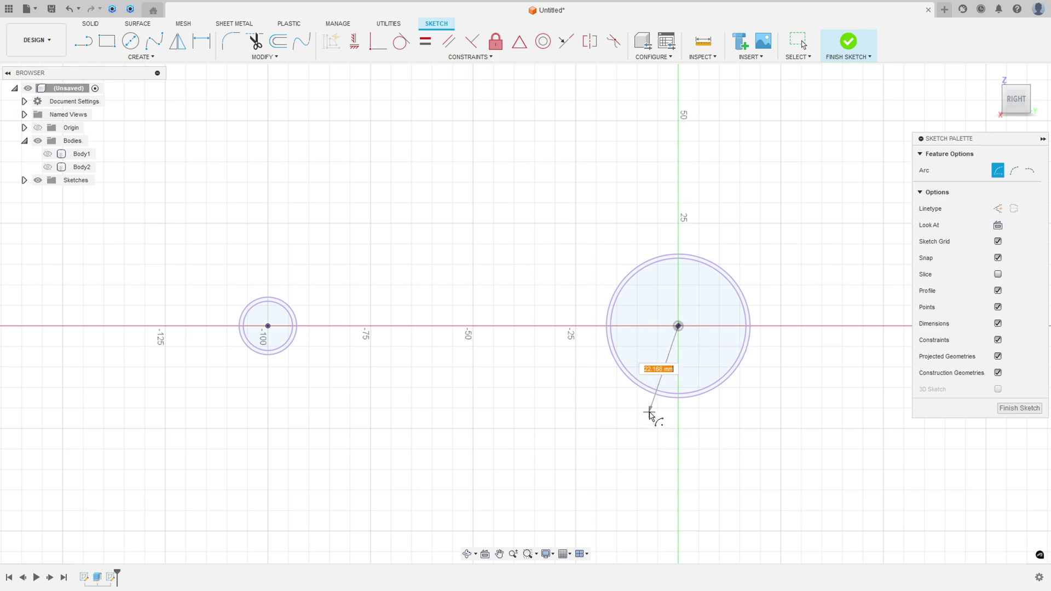
pyautogui.write('27')
pyautogui.press('Return')
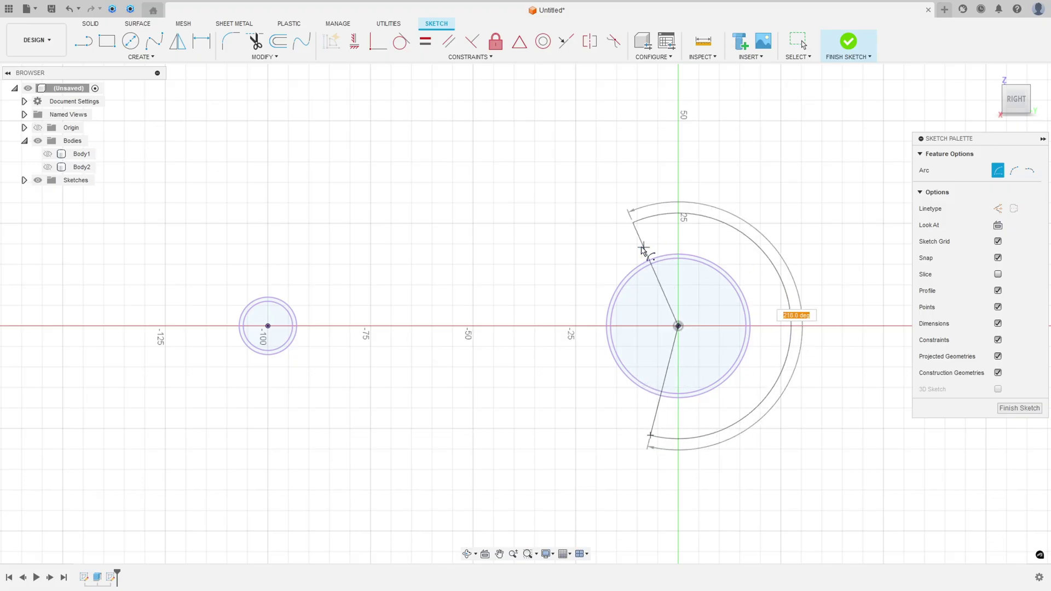
pyautogui.click(636, 220)
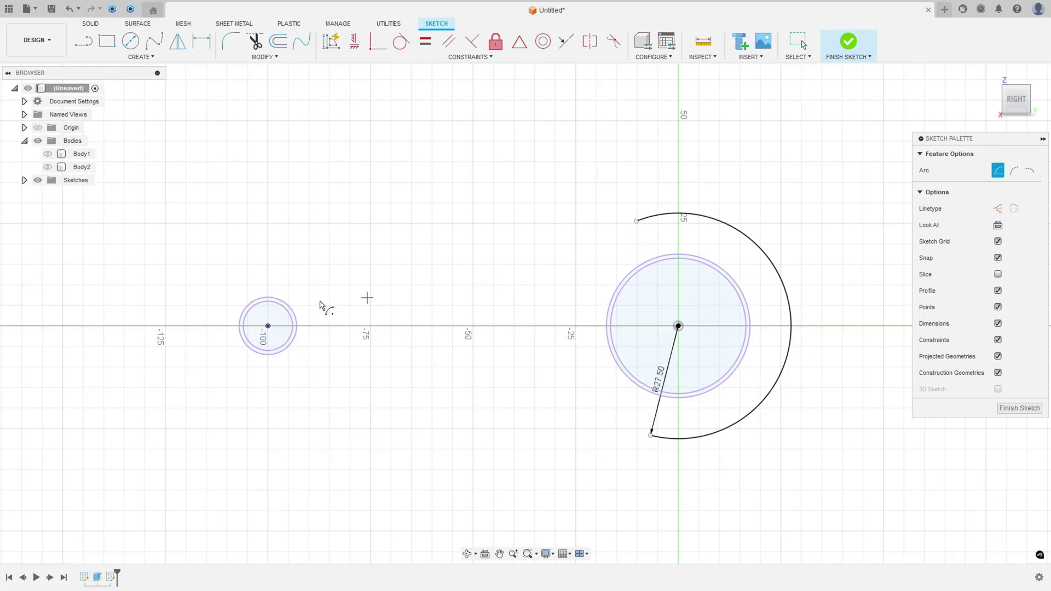
# Step: Draw a center point arc of radius 15 mm around the small circles' centre, bulging away from the large circles
pyautogui.click(268, 326)
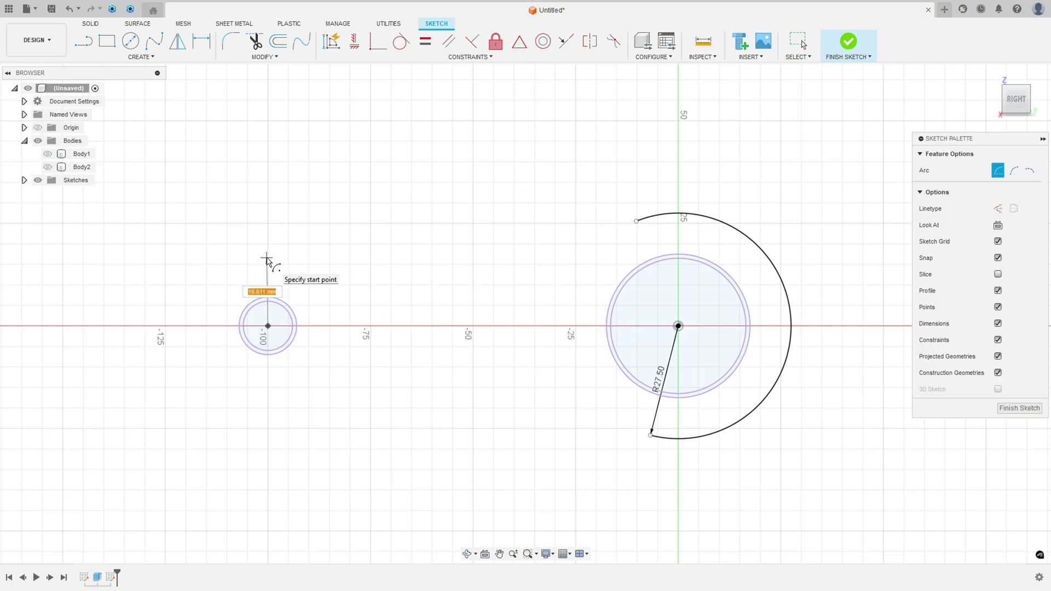
pyautogui.press('Return')
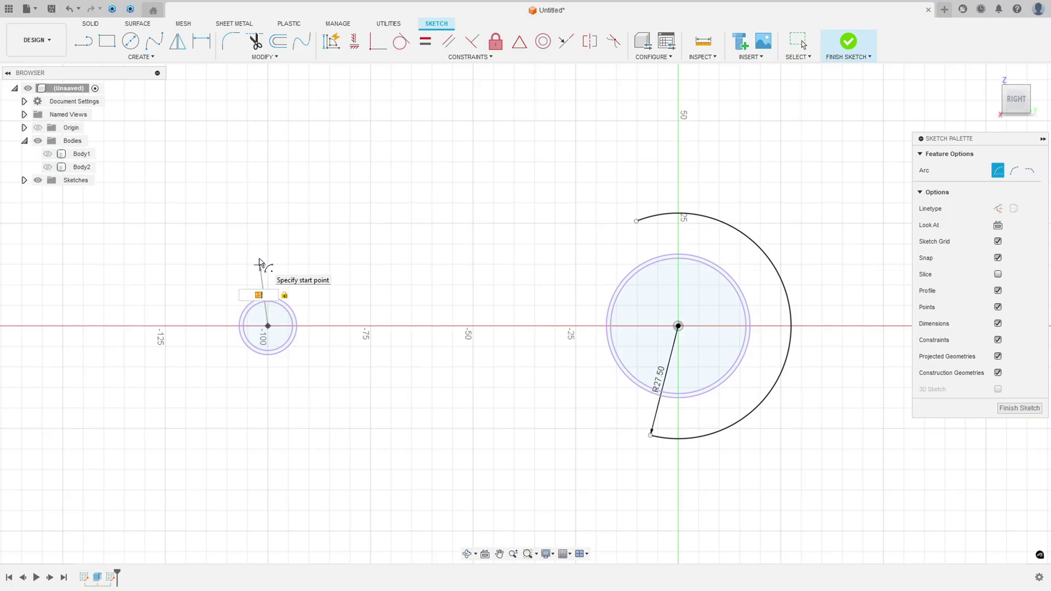
pyautogui.click(262, 267)
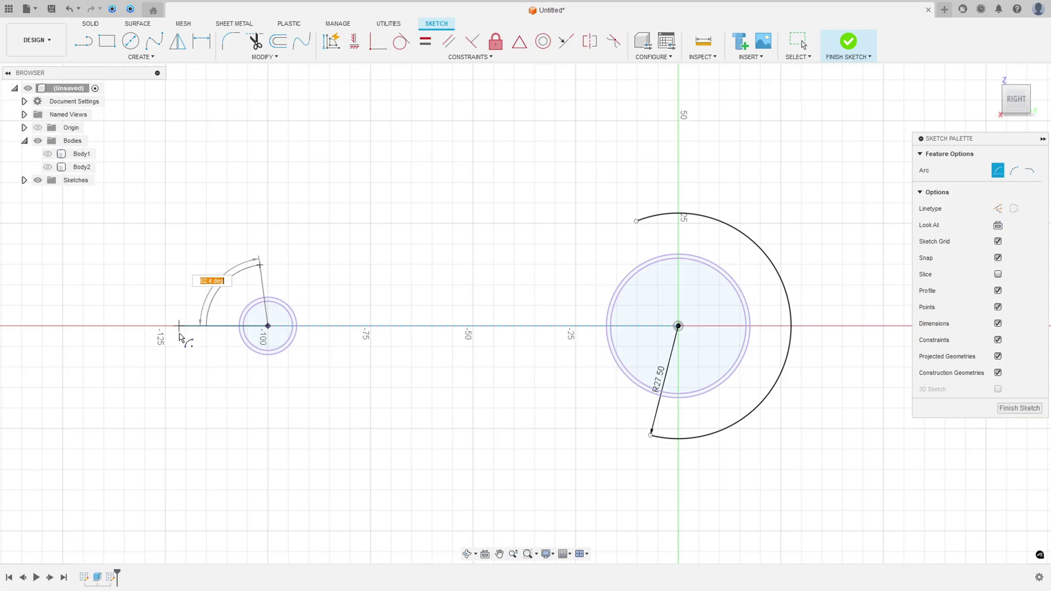
pyautogui.click(258, 387)
pyautogui.press('Escape')
# Step: Move the R15 and R27.5 radius dimensions outside their arcs
pyautogui.moveTo(269, 290); pyautogui.dragTo(197, 246)
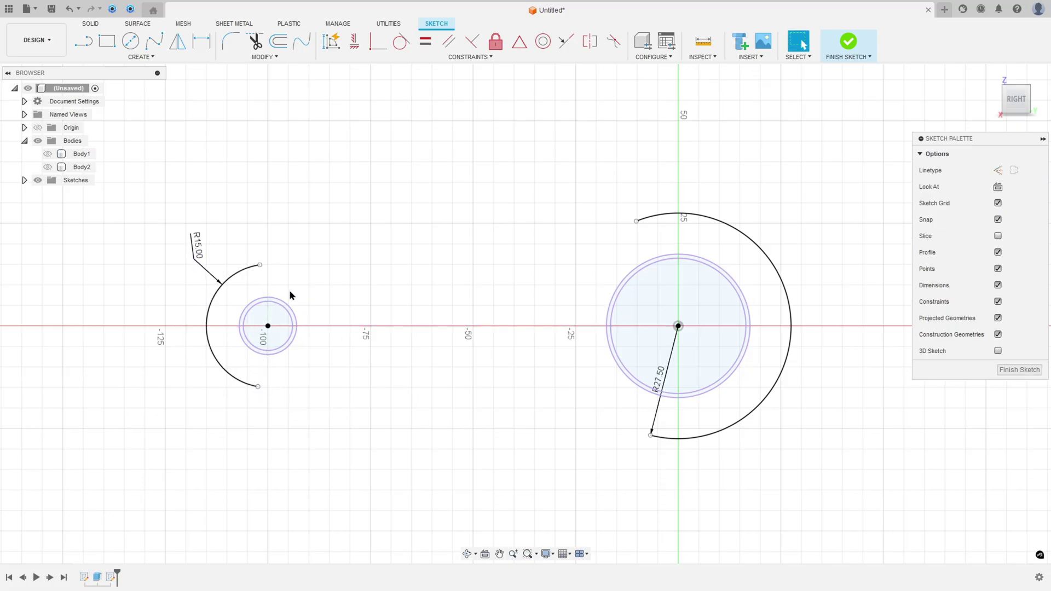
pyautogui.moveTo(661, 380); pyautogui.dragTo(781, 353)
pyautogui.moveTo(819, 237); pyautogui.dragTo(820, 228)
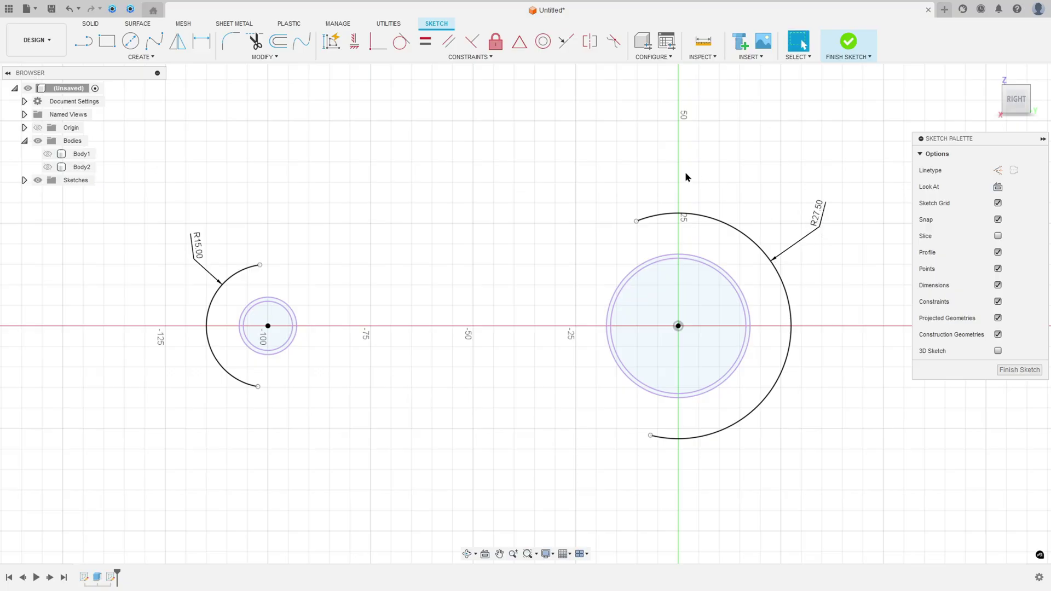
# Step: Connect the two arcs' upper endpoints and lower endpoints with straight lines to close the plate outline
pyautogui.press('l')
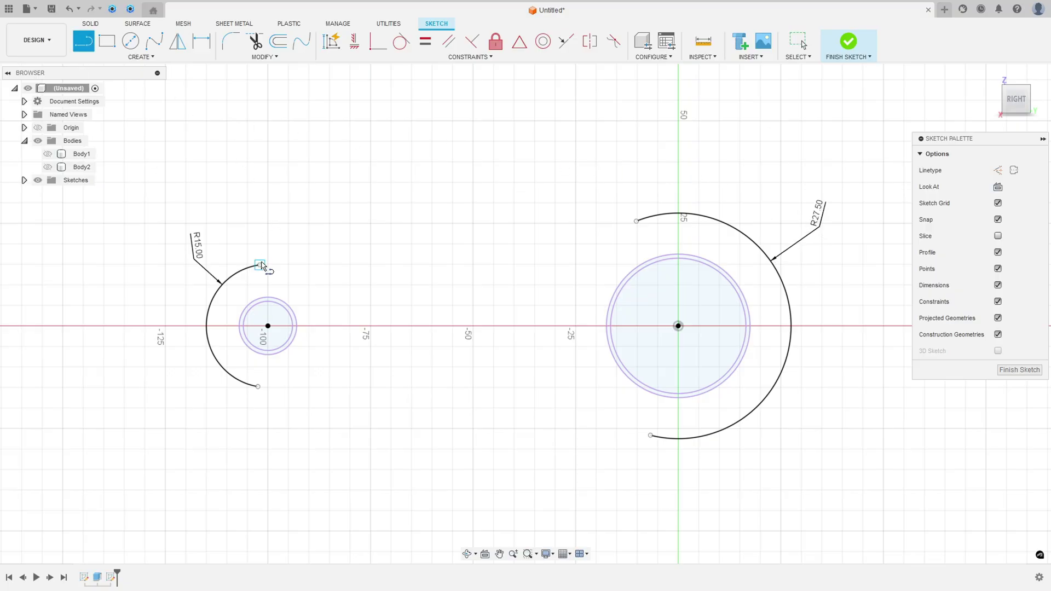
pyautogui.moveTo(261, 266); pyautogui.dragTo(636, 221)
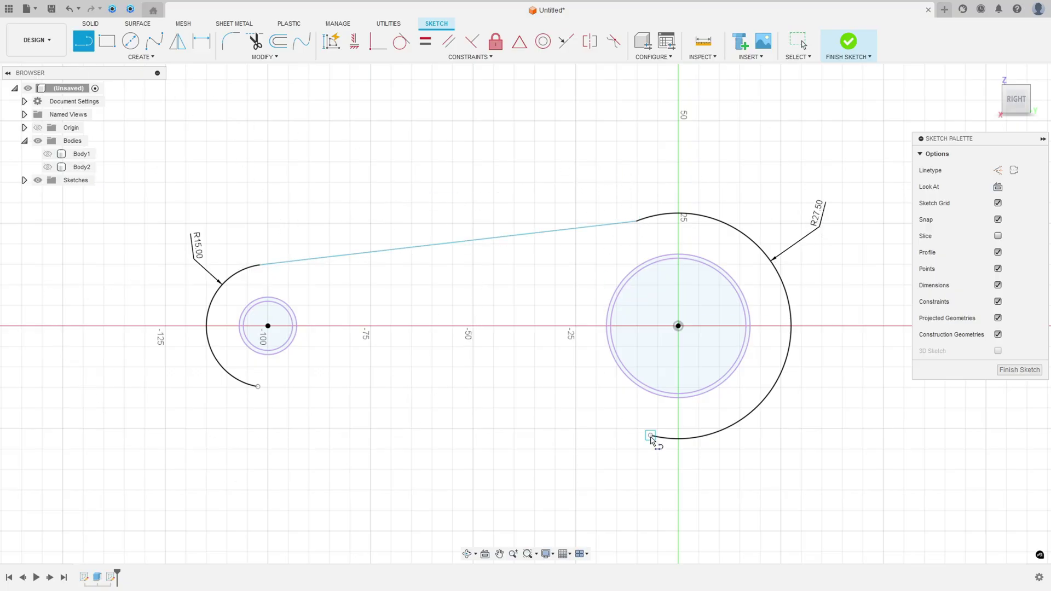
pyautogui.moveTo(650, 436)
pyautogui.mouseDown()
pyautogui.moveTo(436, 429)
pyautogui.moveTo(267, 399)
pyautogui.moveTo(258, 387)
pyautogui.mouseUp()
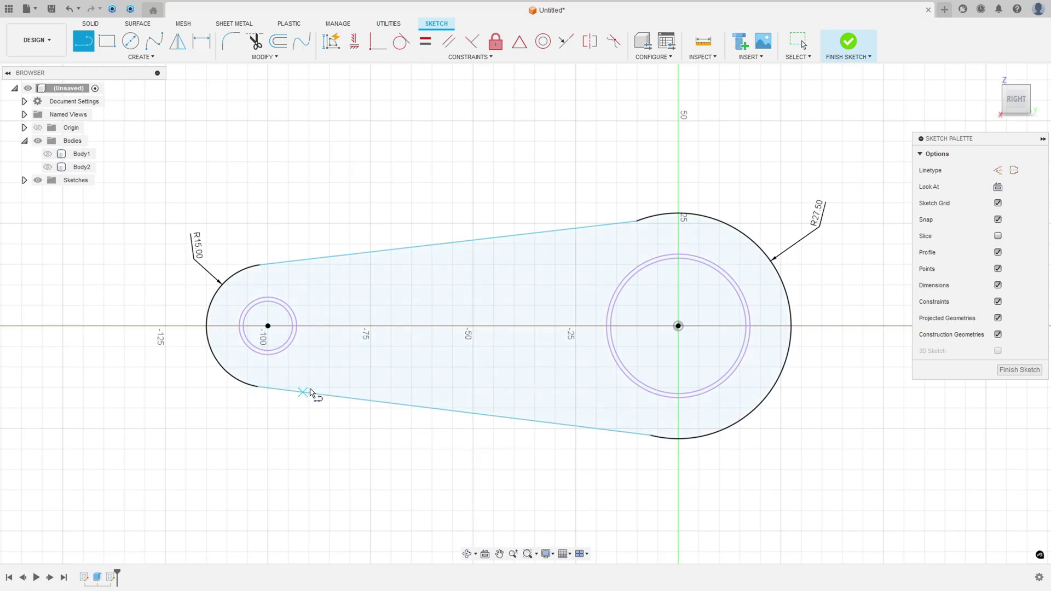
pyautogui.press('Escape')
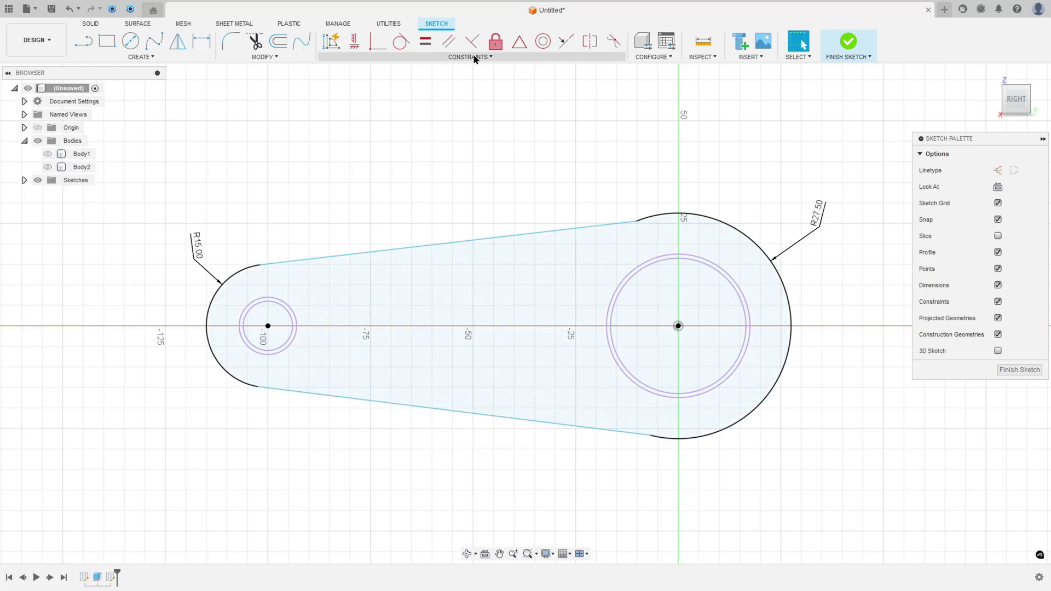
# Step: Make the upper line tangent to the R27.5 arc and try the same tangent constraint with the R15 arc
pyautogui.click(401, 41)
pyautogui.click(612, 226)
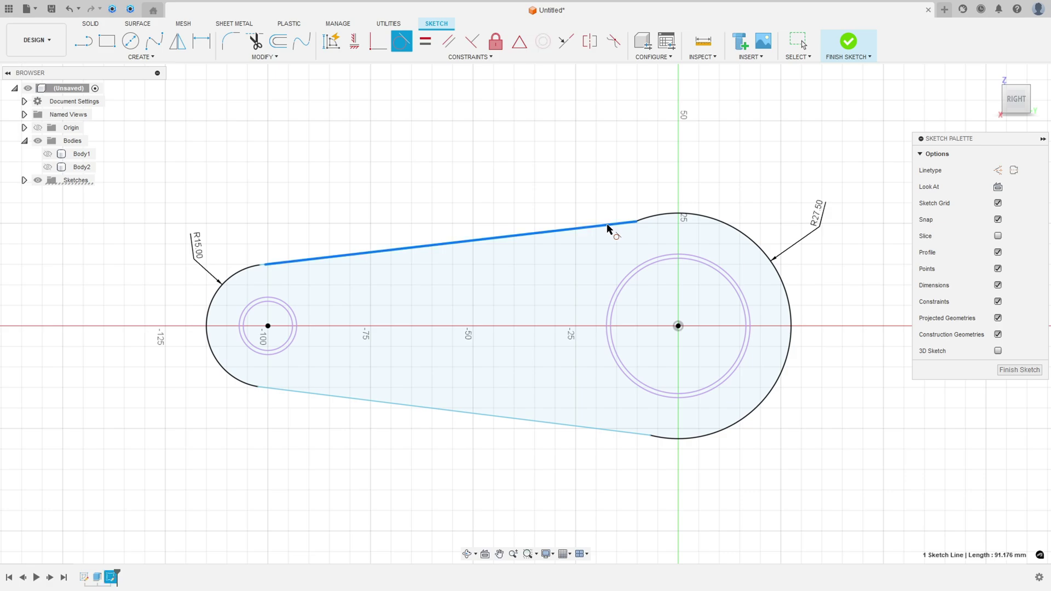
pyautogui.click(667, 217)
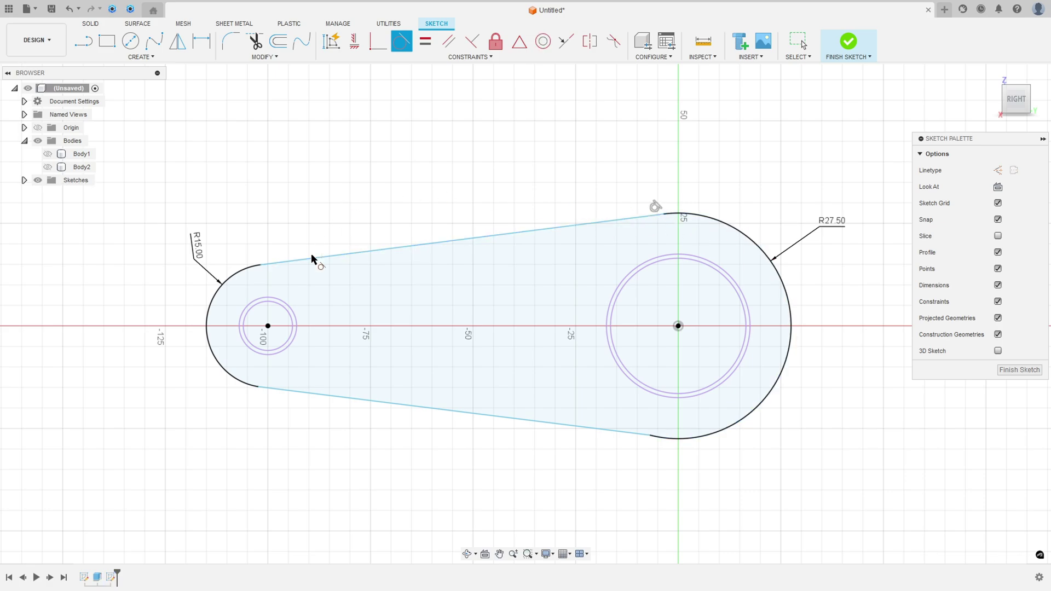
pyautogui.click(284, 261)
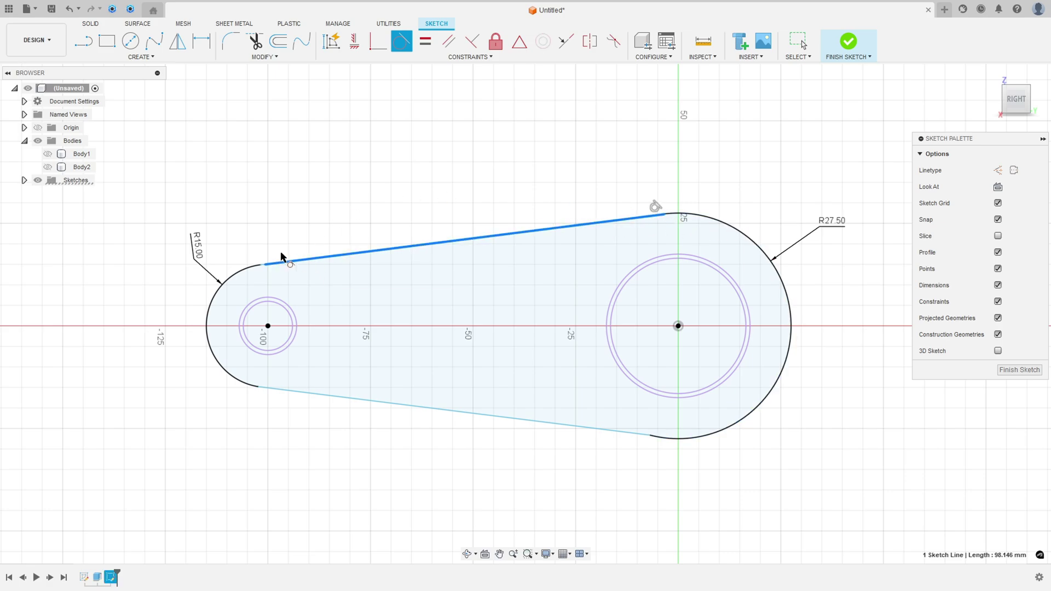
pyautogui.click(241, 275)
# Step: Delete the constraint joining the upper line to the R15 arc and rejoin their endpoints with a coincident constraint
pyautogui.scroll(3, 239, 274)
pyautogui.press('Escape')
pyautogui.scroll(3, 269, 263)
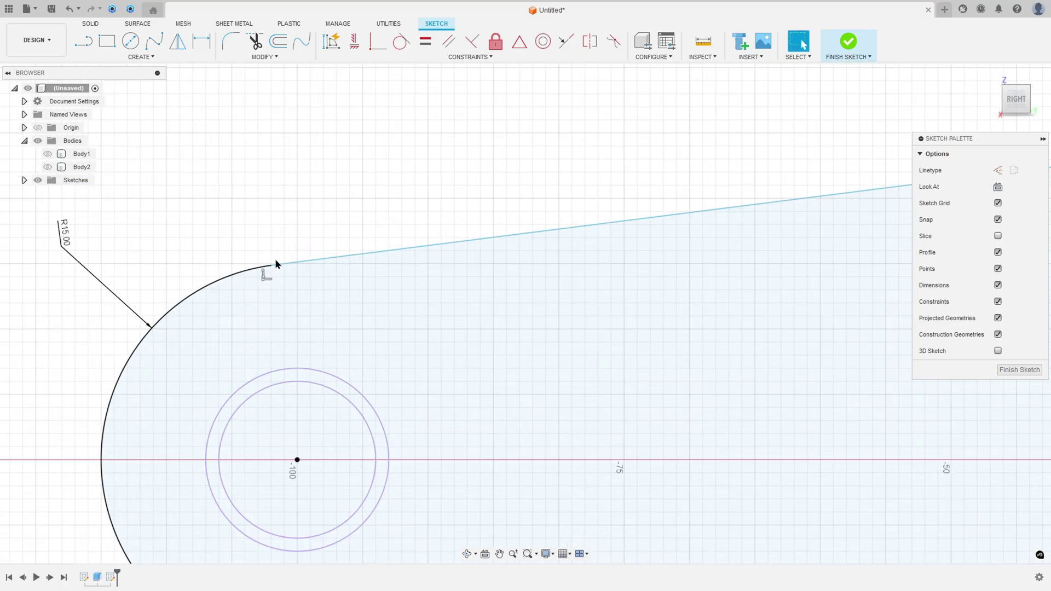
pyautogui.click(279, 267)
pyautogui.press('Delete')
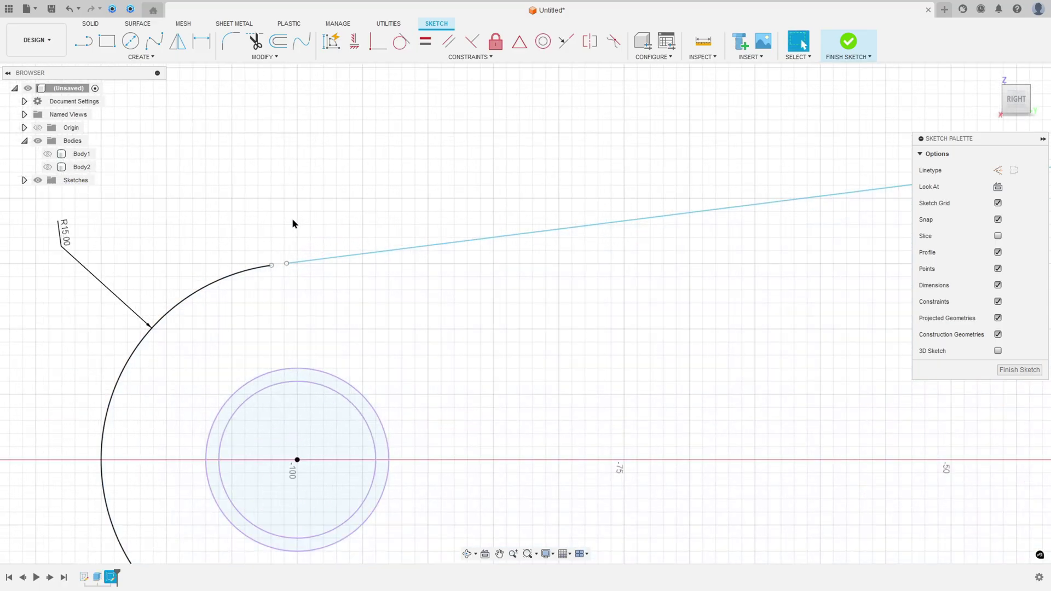
pyautogui.click(378, 41)
pyautogui.click(287, 263)
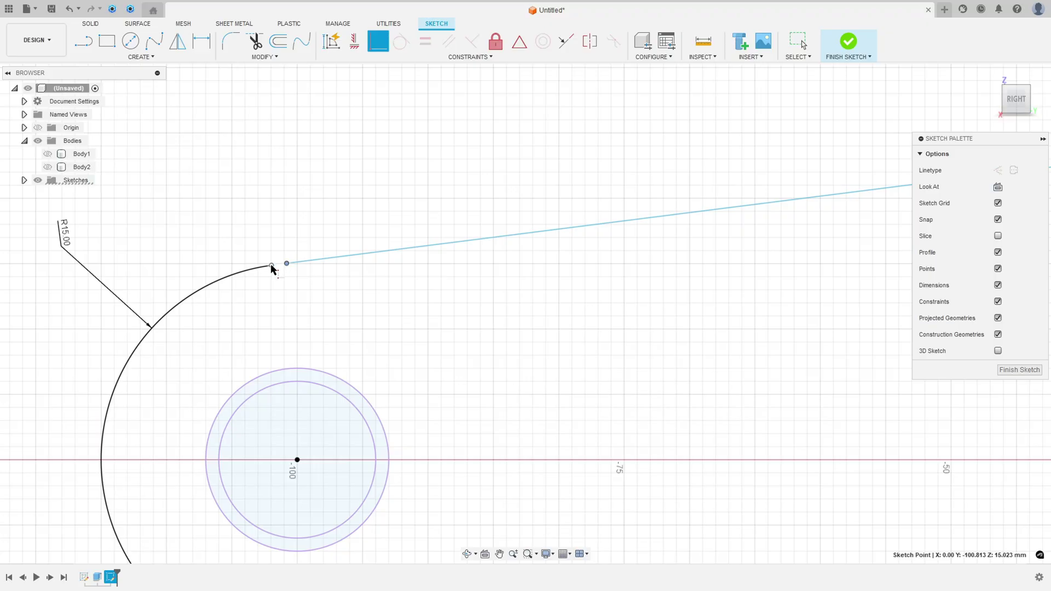
pyautogui.click(271, 266)
# Step: Apply a tangent constraint between the upper line and the R15 arc
pyautogui.click(401, 41)
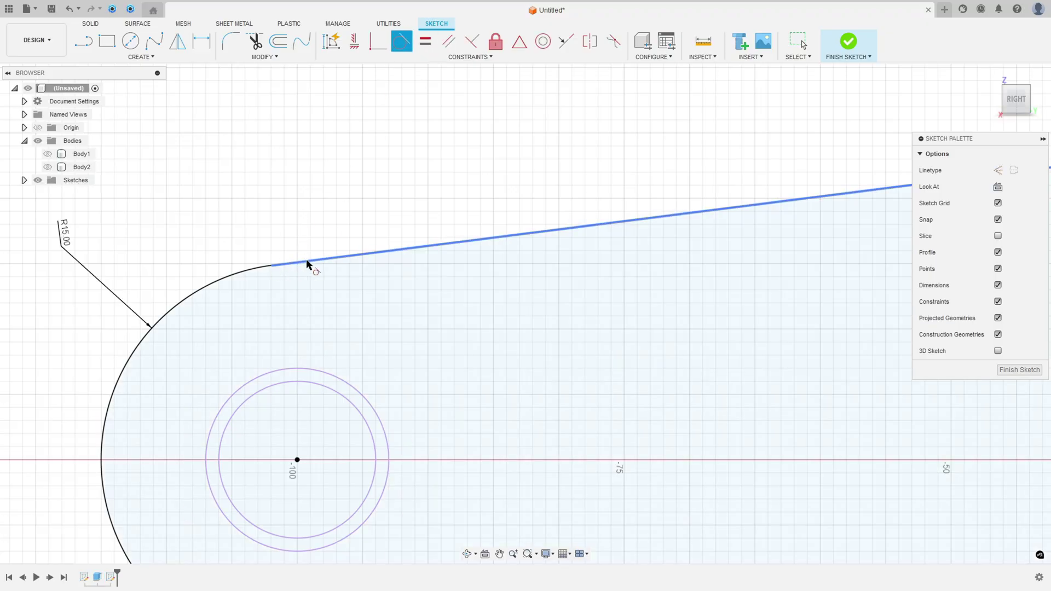
pyautogui.click(306, 258)
pyautogui.click(258, 268)
# Step: Make the lower line tangent to both the R15 arc and the R27.5 arc
pyautogui.scroll(-3, 323, 461)
pyautogui.moveTo(323, 462); pyautogui.dragTo(203, 327, button='middle')
pyautogui.click(164, 409)
pyautogui.click(127, 403)
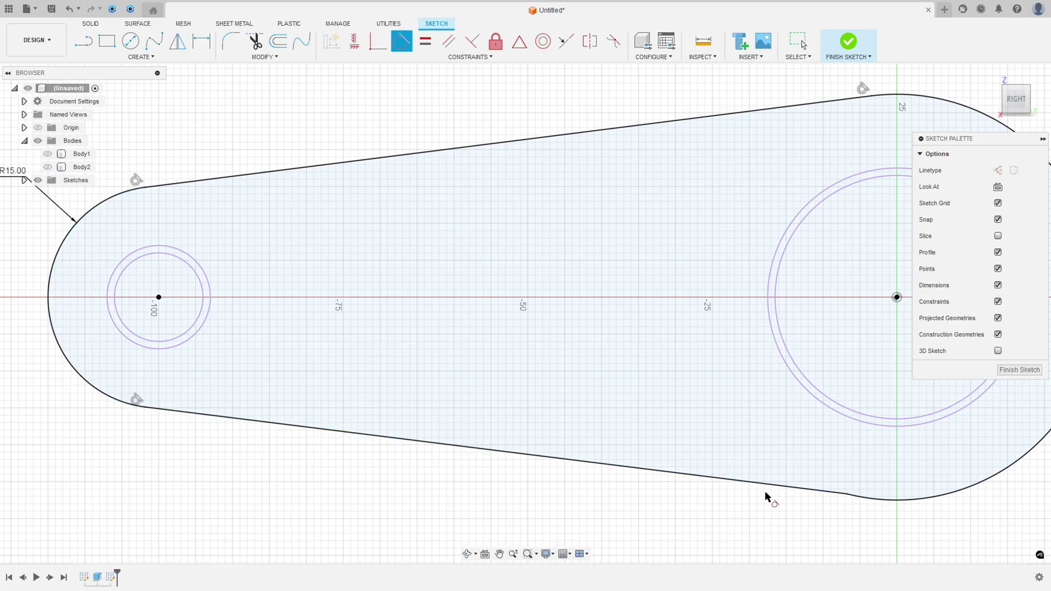
pyautogui.click(810, 489)
pyautogui.click(884, 499)
pyautogui.scroll(-3, 728, 506)
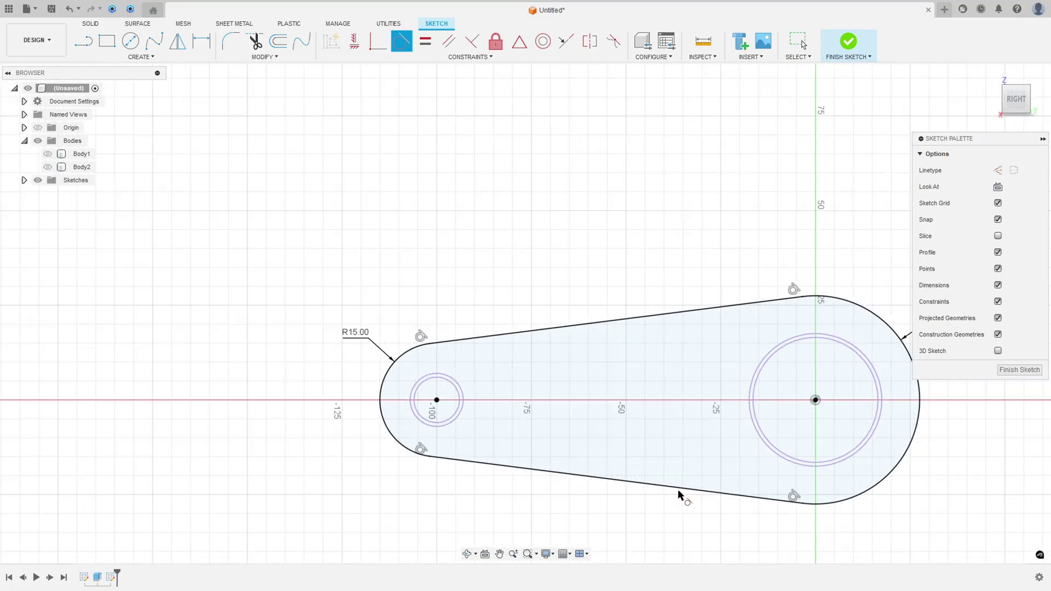
# Step: Finish the tapered plate sketch, return to the home view and show both tube bodies again
pyautogui.moveTo(678, 491); pyautogui.dragTo(460, 440, button='middle')
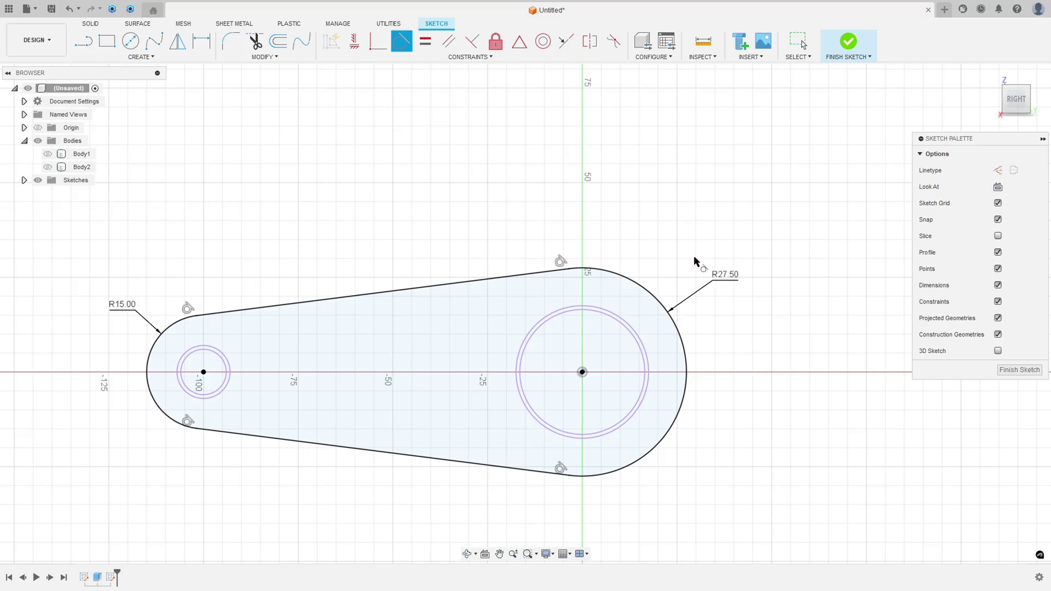
pyautogui.click(848, 42)
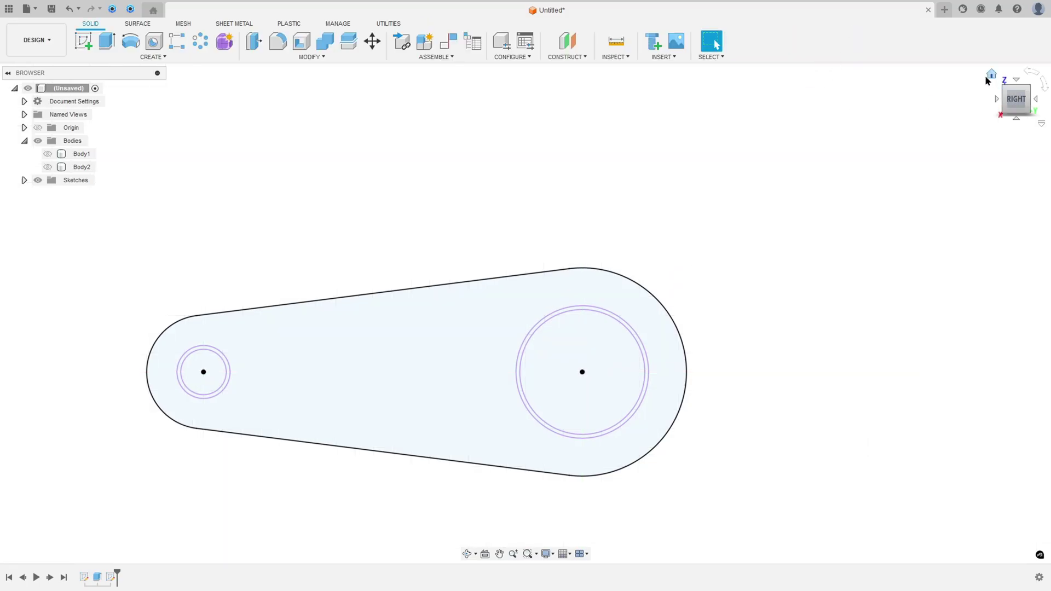
pyautogui.click(991, 75)
pyautogui.click(48, 155)
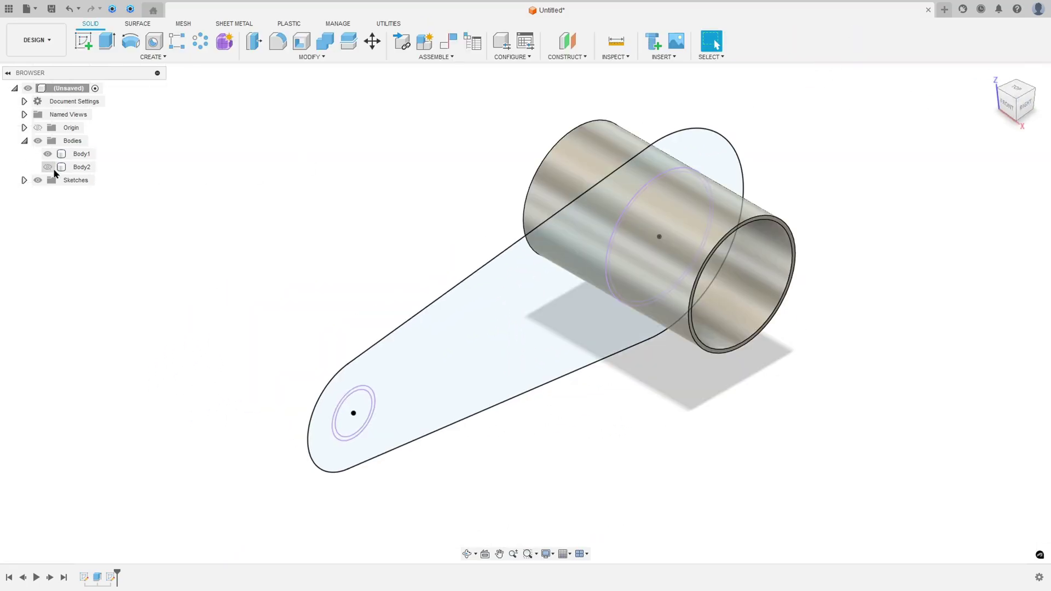
pyautogui.click(48, 166)
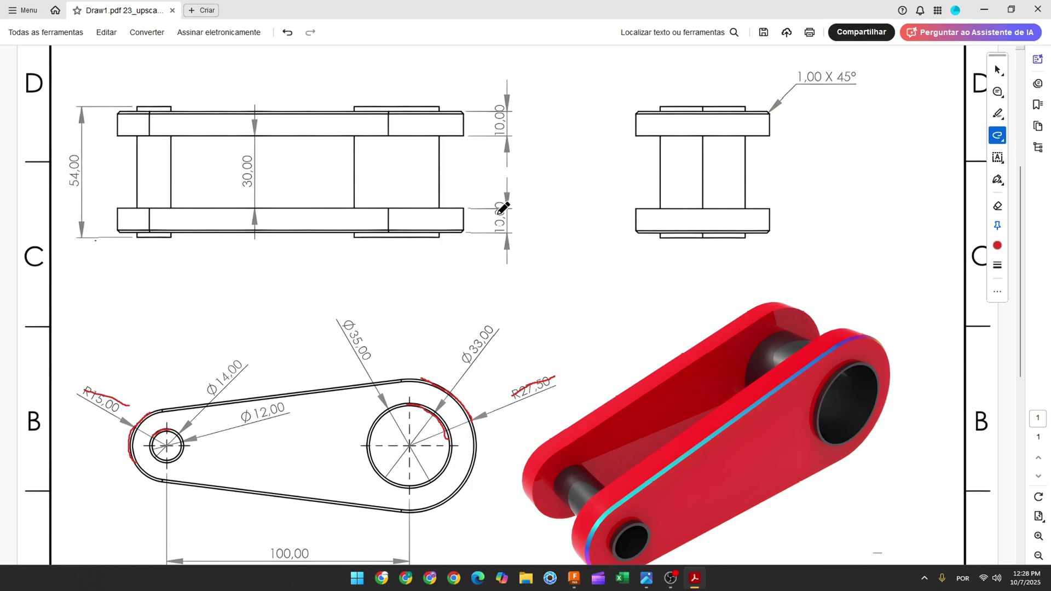
# Step: Mark the lower plate's 10 mm thickness and the mid-line between the two plates on the PDF drawing
pyautogui.moveTo(500, 233); pyautogui.dragTo(500, 234)
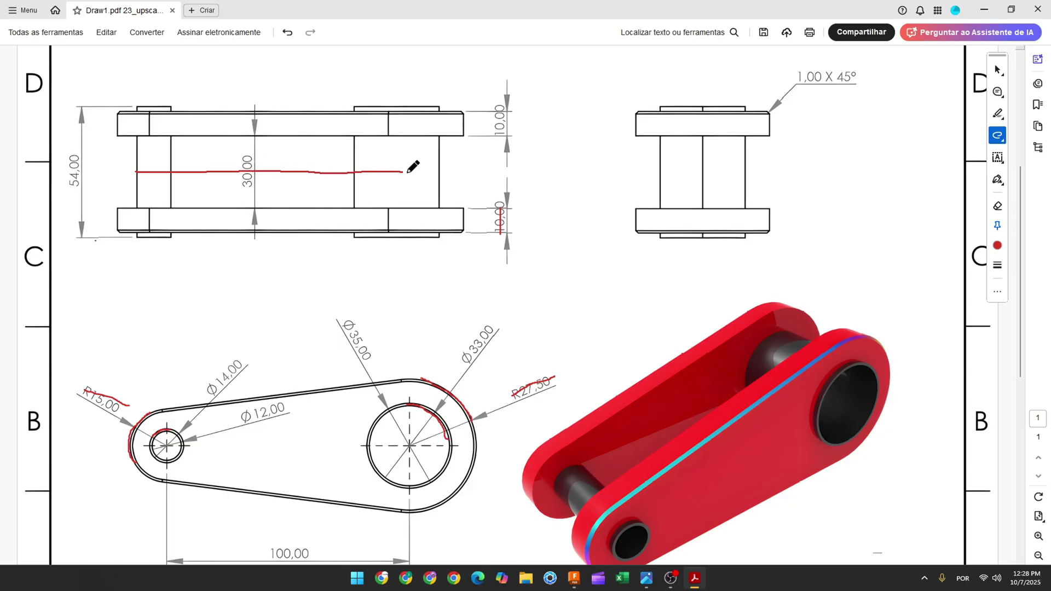
pyautogui.moveTo(439, 172); pyautogui.dragTo(442, 171)
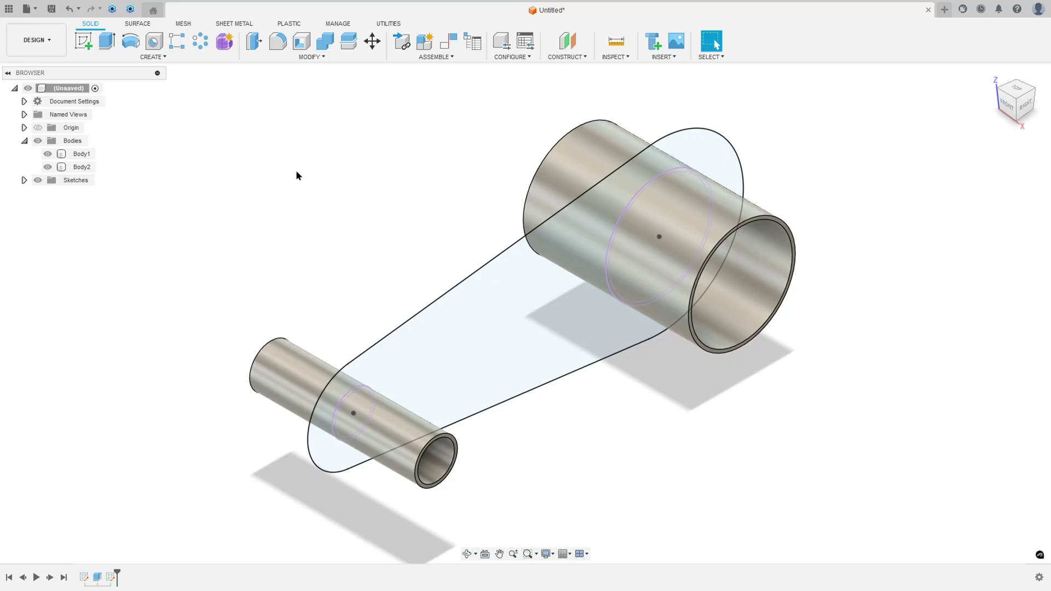
# Step: Extrude the tapered plate profile 10 mm from a start offset of 15 mm, joining it to both tubes
pyautogui.click(107, 41)
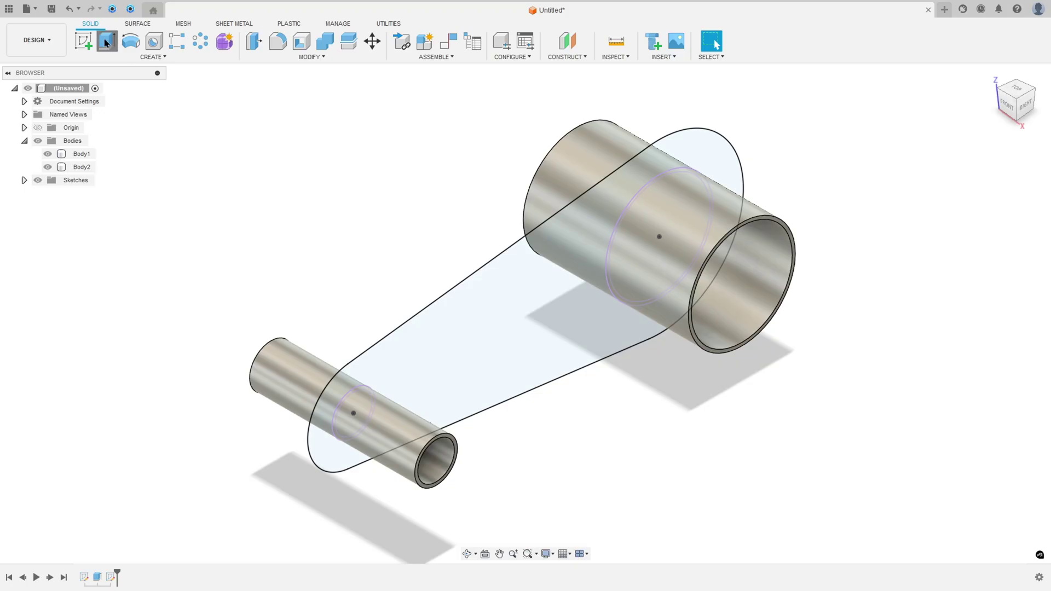
pyautogui.click(485, 301)
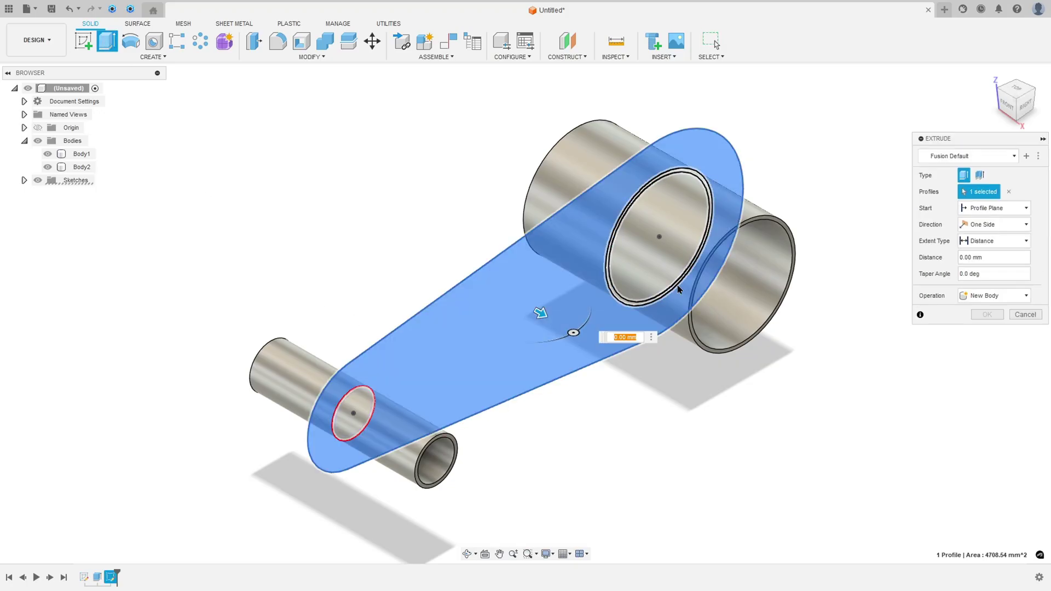
pyautogui.click(993, 210)
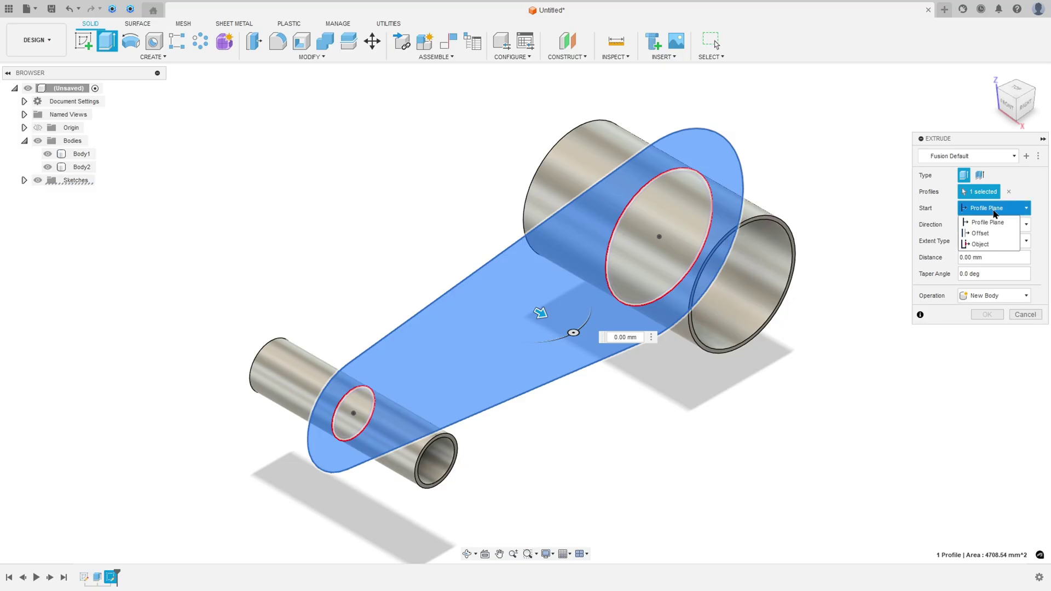
pyautogui.click(979, 233)
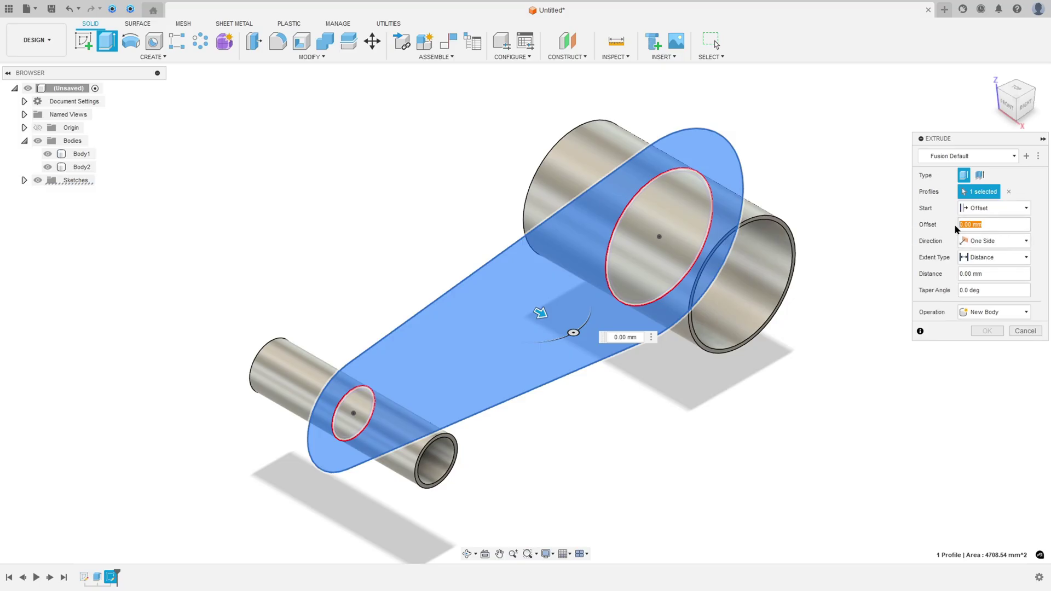
pyautogui.write('15')
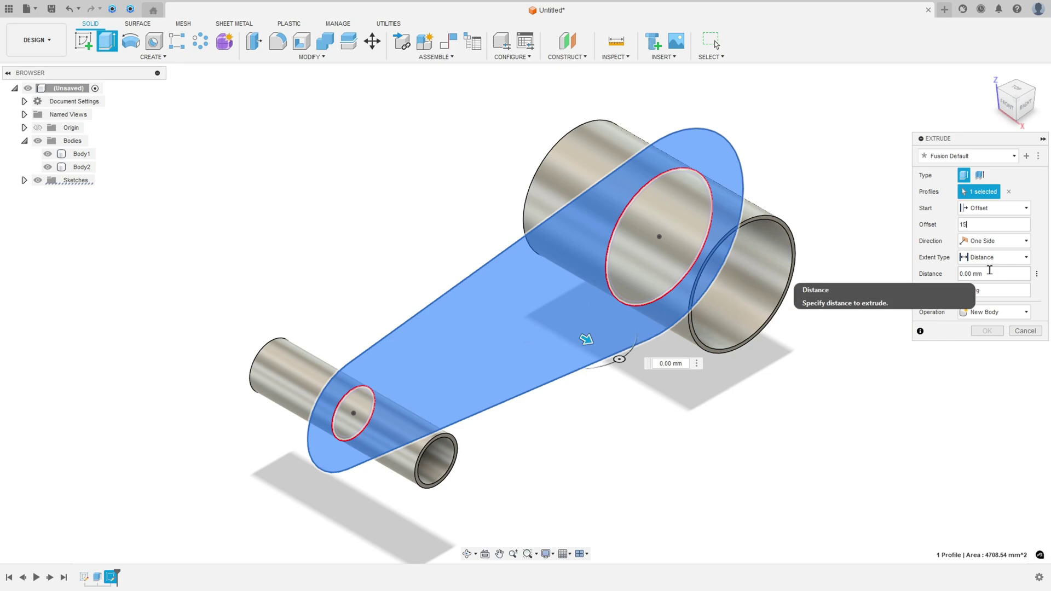
pyautogui.click(989, 276)
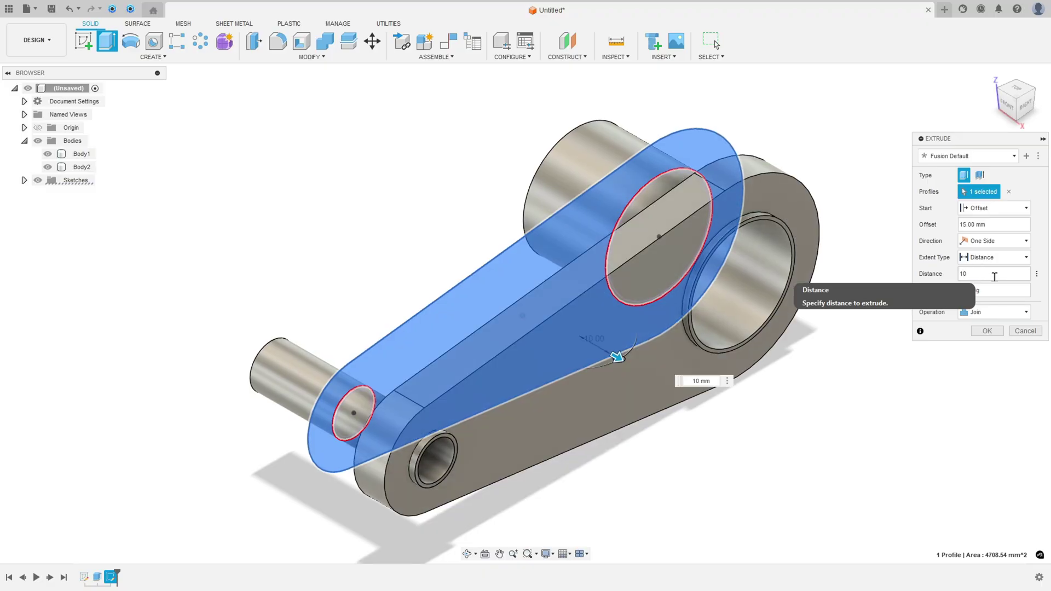
pyautogui.keyDown('shift'); pyautogui.moveTo(992, 276); pyautogui.dragTo(730, 277, button='middle'); pyautogui.keyUp('shift')
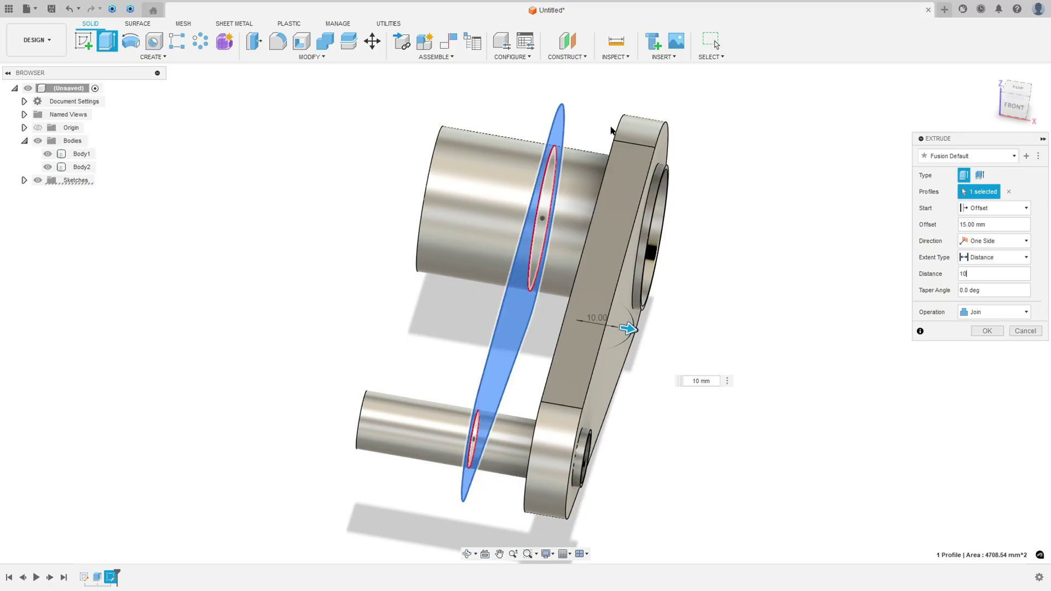
pyautogui.keyDown('shift'); pyautogui.moveTo(591, 323); pyautogui.dragTo(684, 402, button='middle'); pyautogui.keyUp('shift')
pyautogui.click(988, 333)
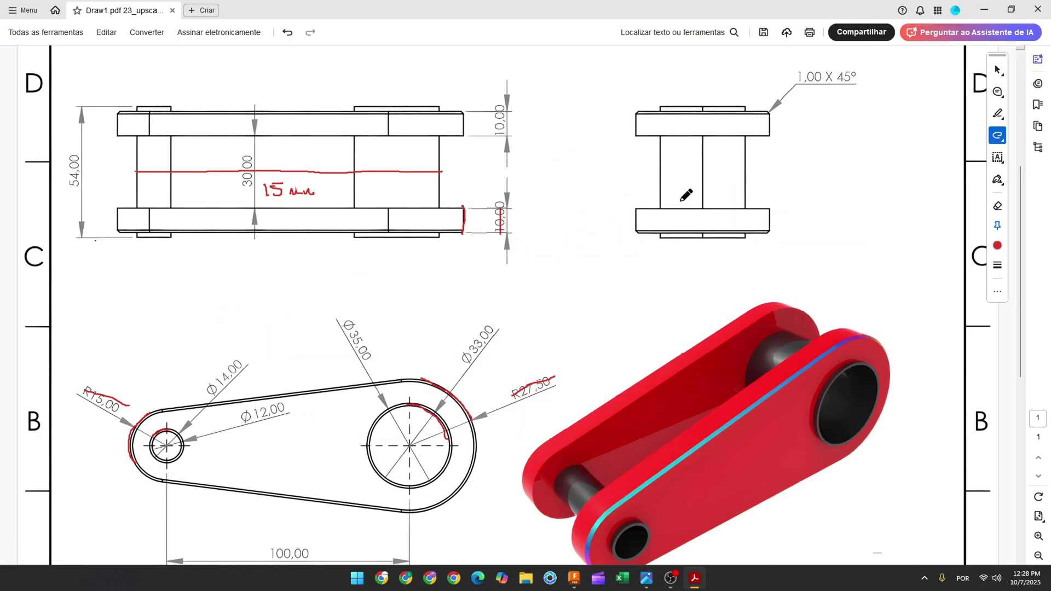
# Step: Switch from the PDF drawing back to Fusion and chamfer the plate's outer perimeter edge with an equal distance of 1 mm
pyautogui.scroll(1, 779, 134)
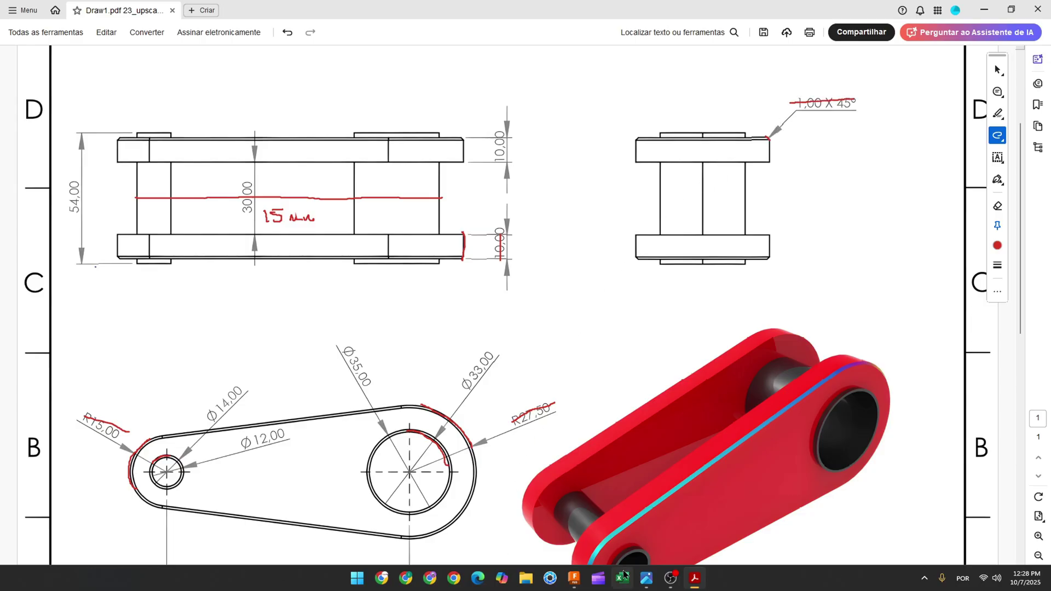
pyautogui.click(575, 582)
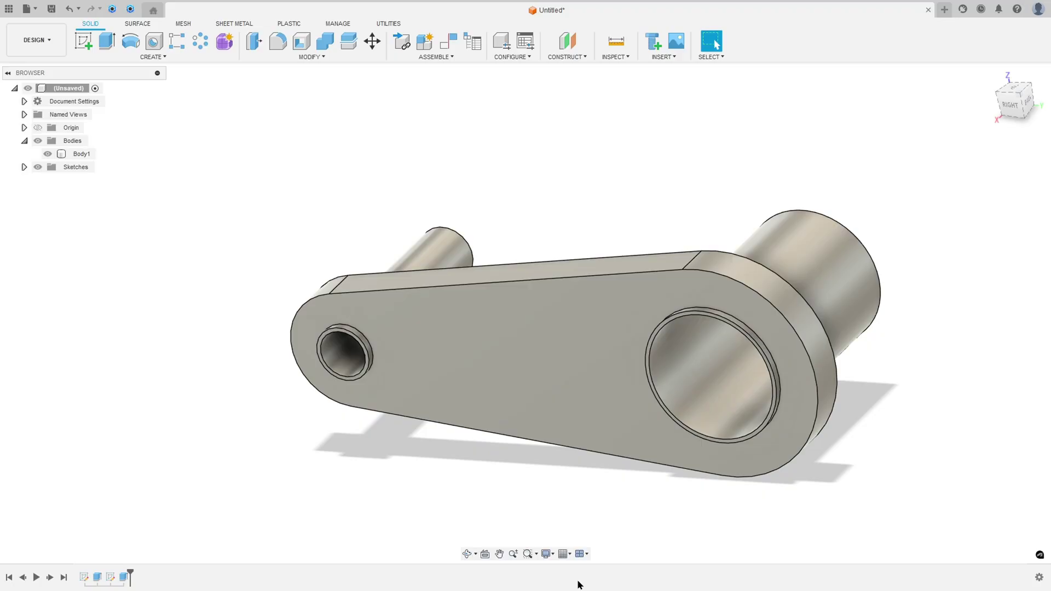
pyautogui.click(309, 57)
pyautogui.click(285, 95)
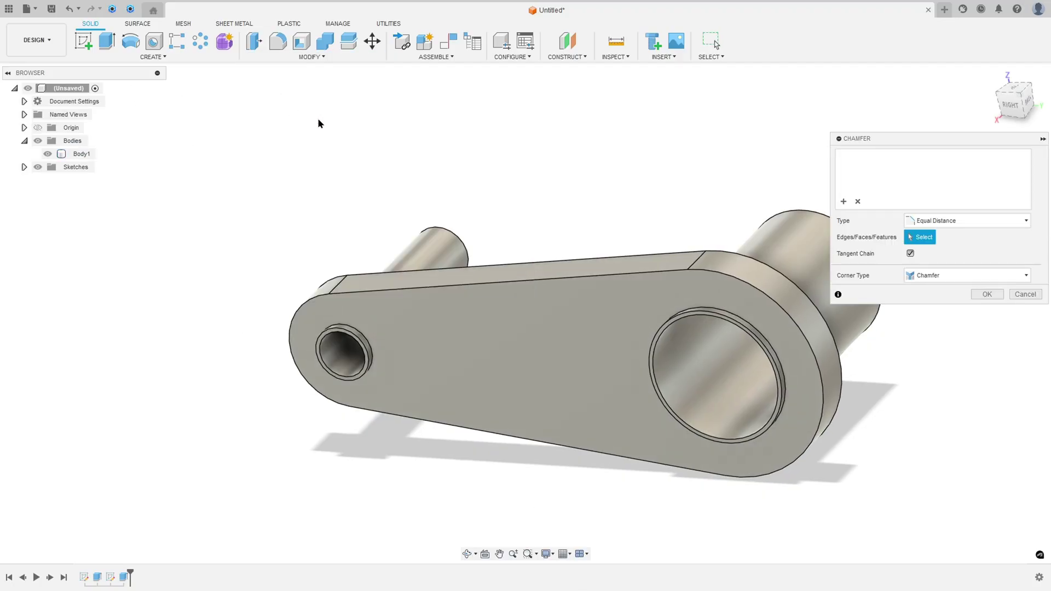
pyautogui.click(455, 287)
pyautogui.keyDown('shift'); pyautogui.moveTo(602, 316); pyautogui.dragTo(697, 281, button='middle'); pyautogui.keyUp('shift')
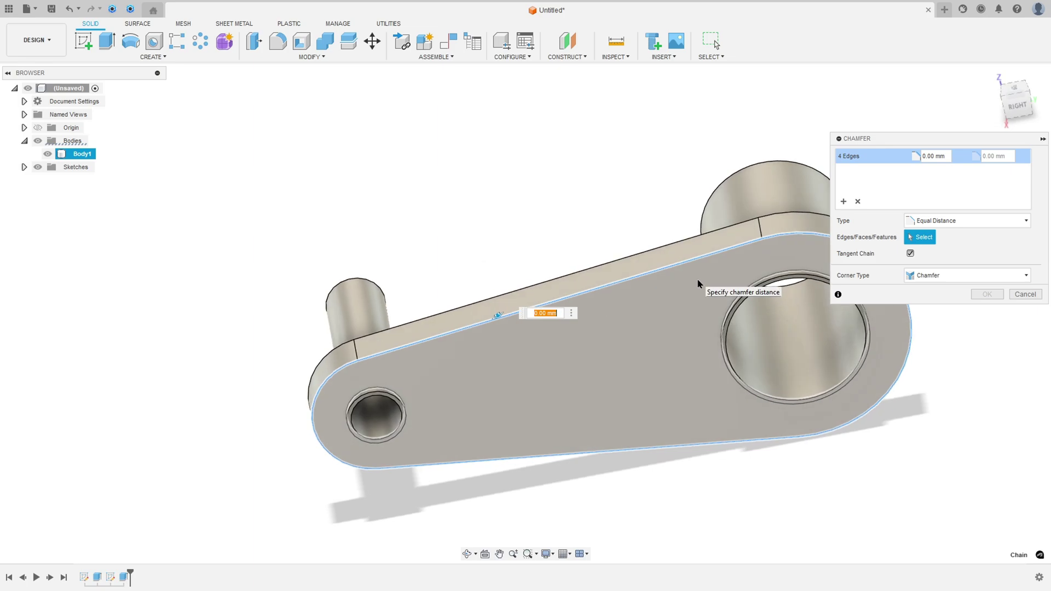
pyautogui.write('1')
pyautogui.click(985, 295)
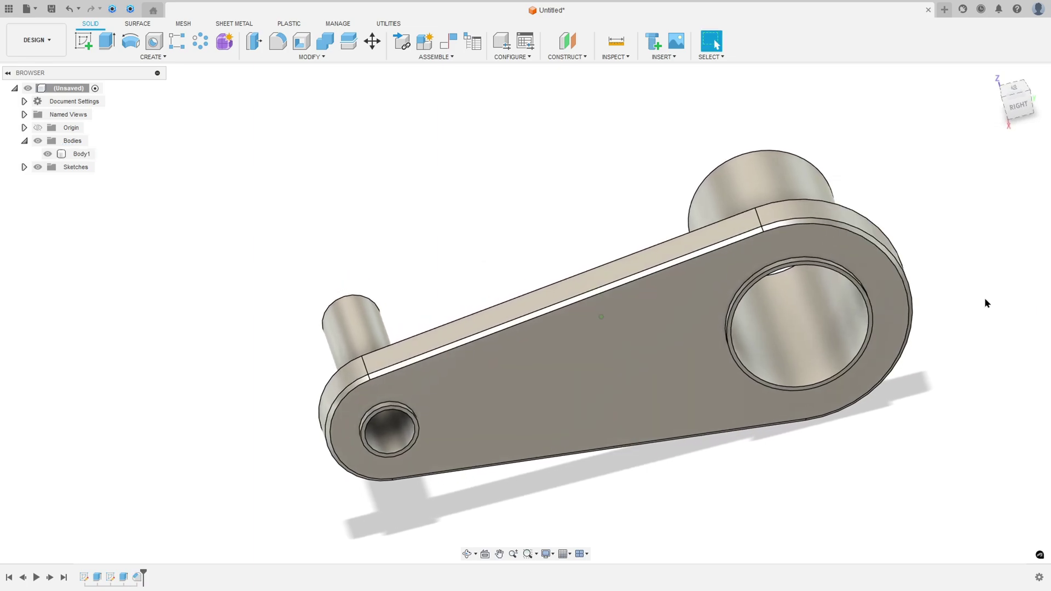
# Step: Mirror the plate extrusion and its chamfer as features across the origin plane midway along the tubes
pyautogui.keyDown('shift'); pyautogui.moveTo(977, 304); pyautogui.dragTo(943, 281, button='middle'); pyautogui.keyUp('shift')
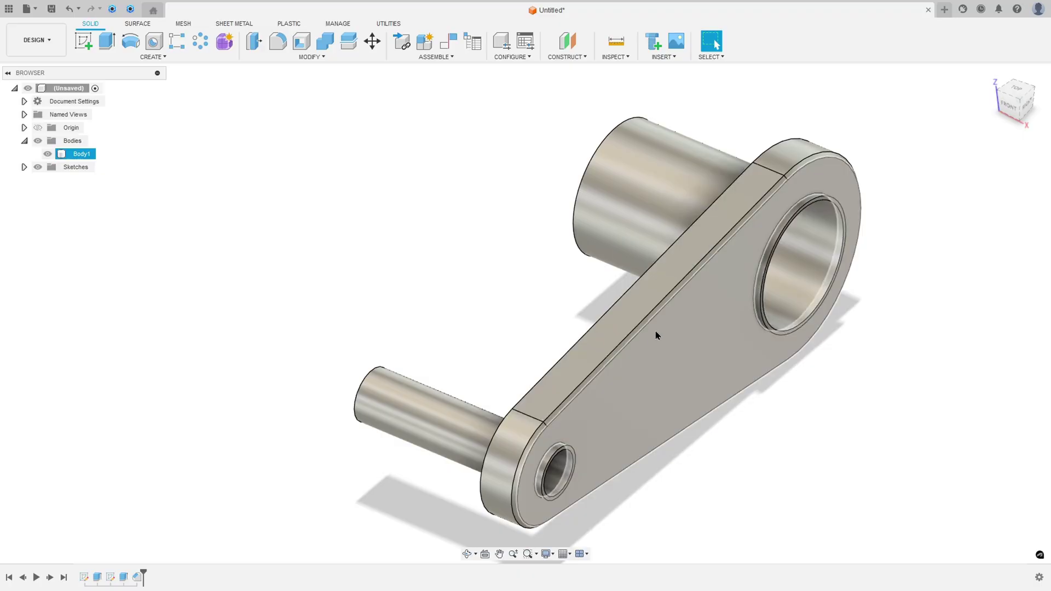
pyautogui.keyDown('shift'); pyautogui.moveTo(450, 181); pyautogui.dragTo(416, 177, button='middle'); pyautogui.keyUp('shift')
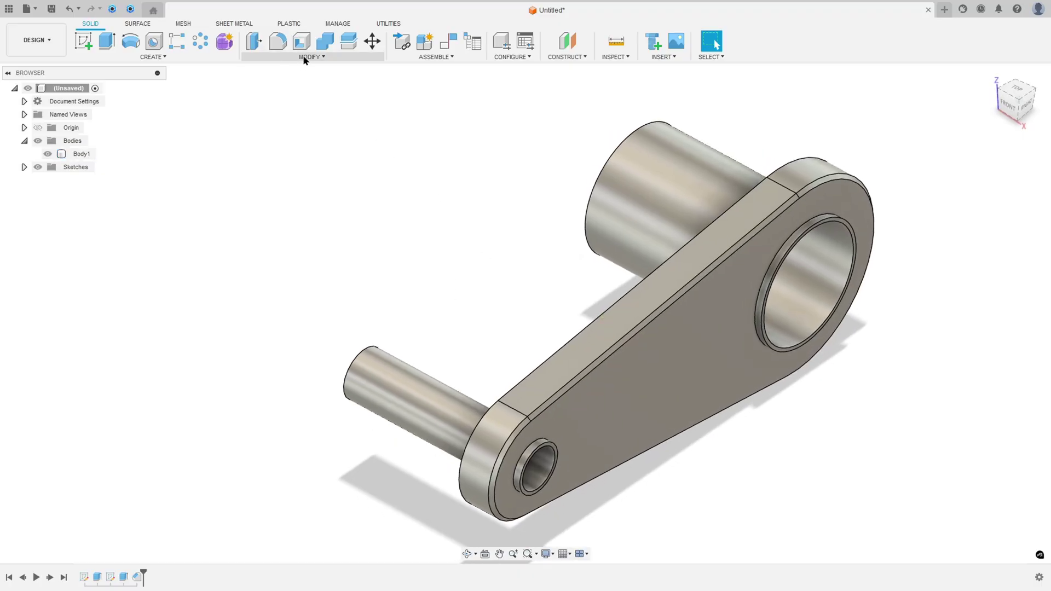
pyautogui.click(156, 57)
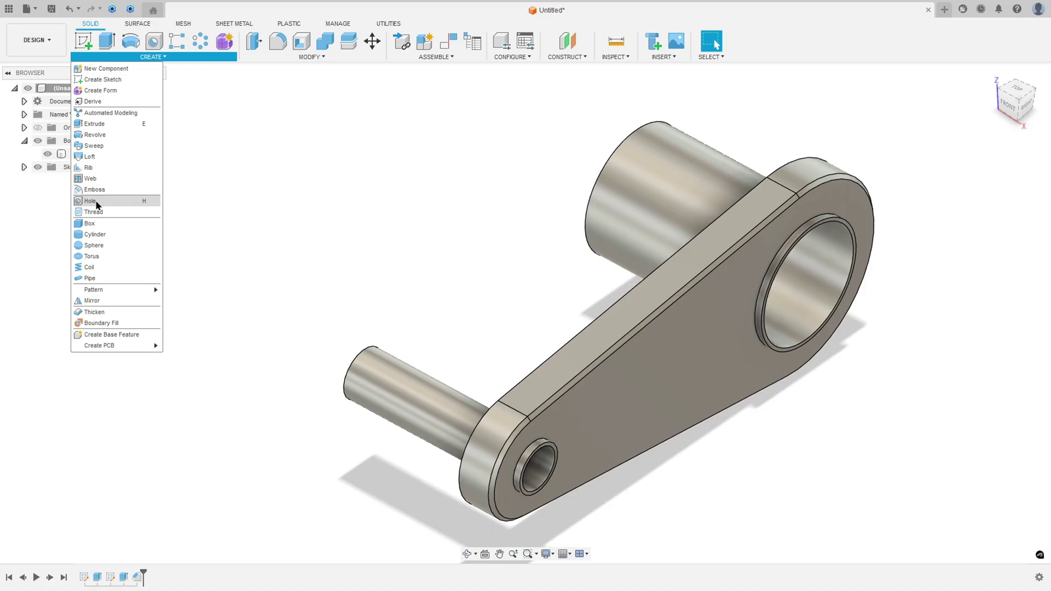
pyautogui.click(92, 302)
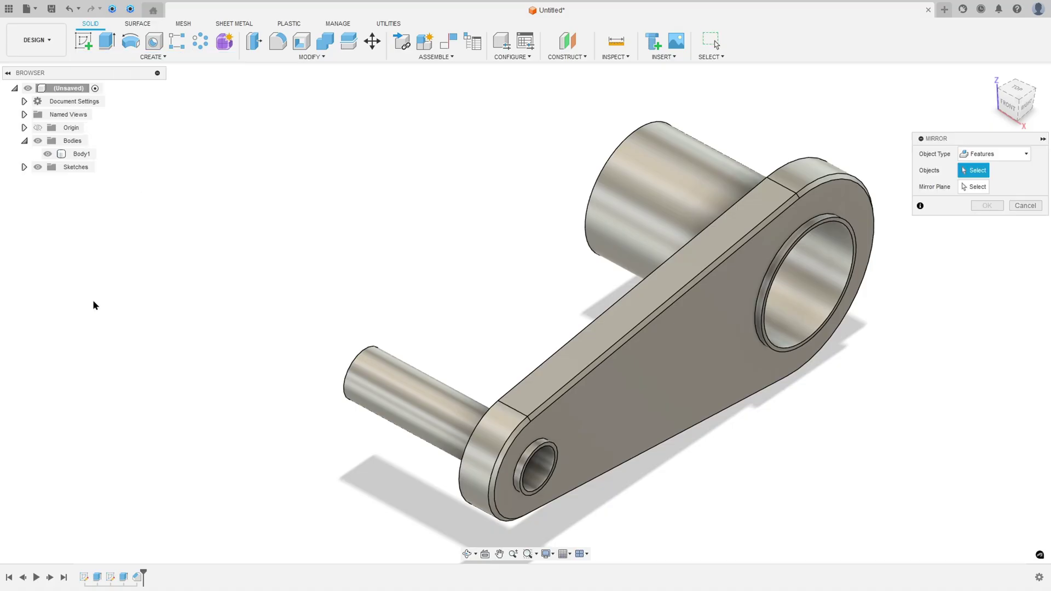
pyautogui.click(980, 153)
pyautogui.click(983, 190)
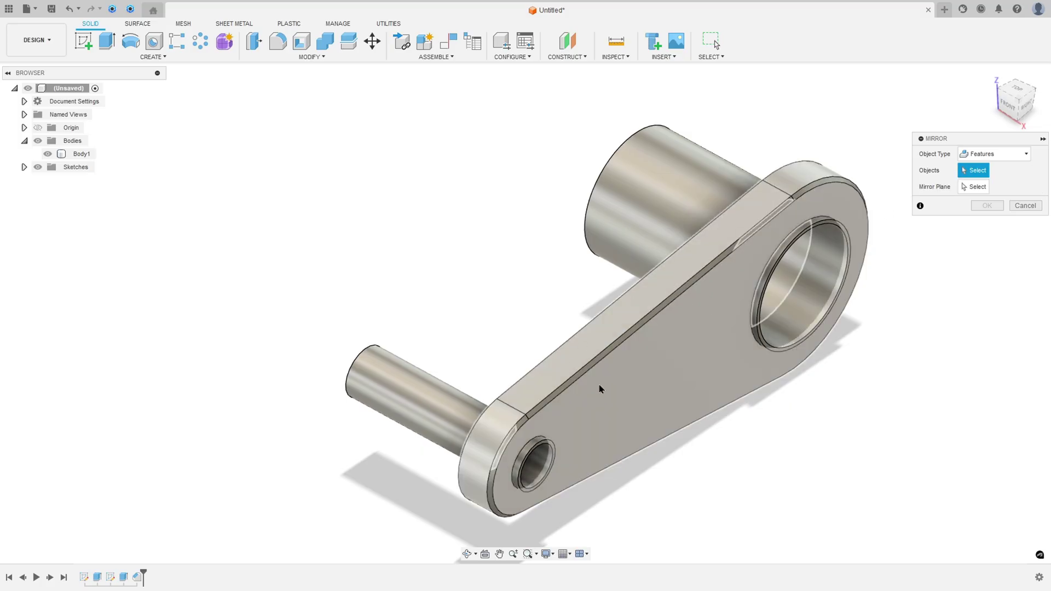
pyautogui.click(123, 577)
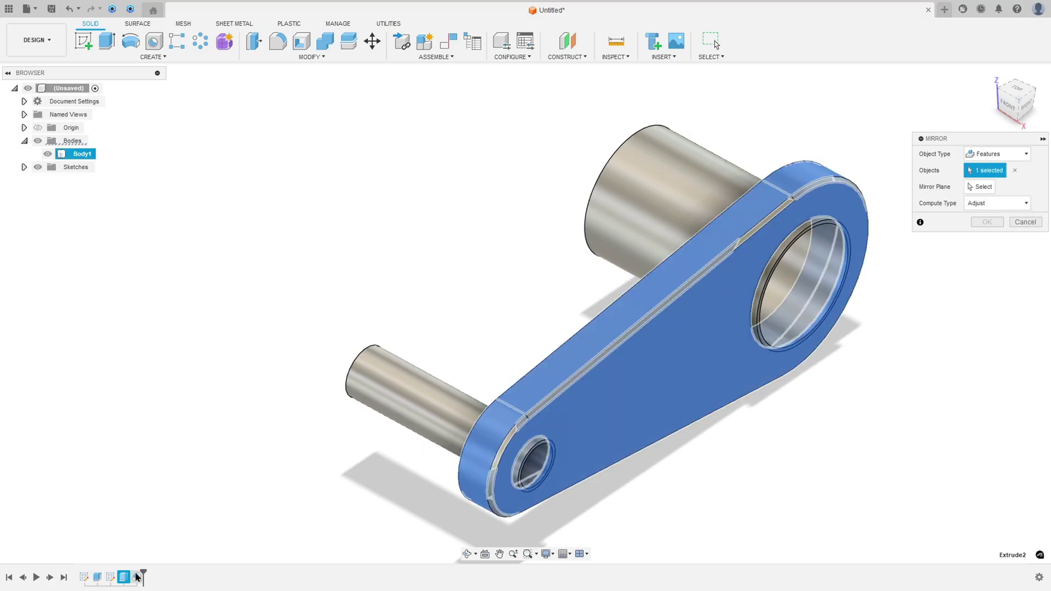
pyautogui.click(136, 577)
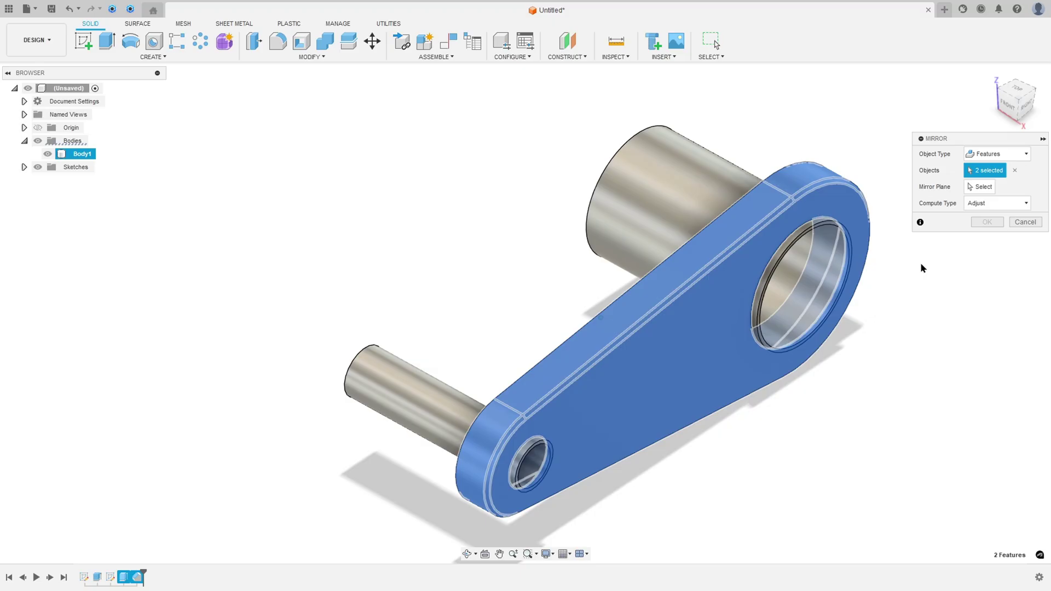
pyautogui.click(979, 191)
pyautogui.keyDown('shift'); pyautogui.moveTo(819, 190); pyautogui.dragTo(851, 234, button='middle'); pyautogui.keyUp('shift')
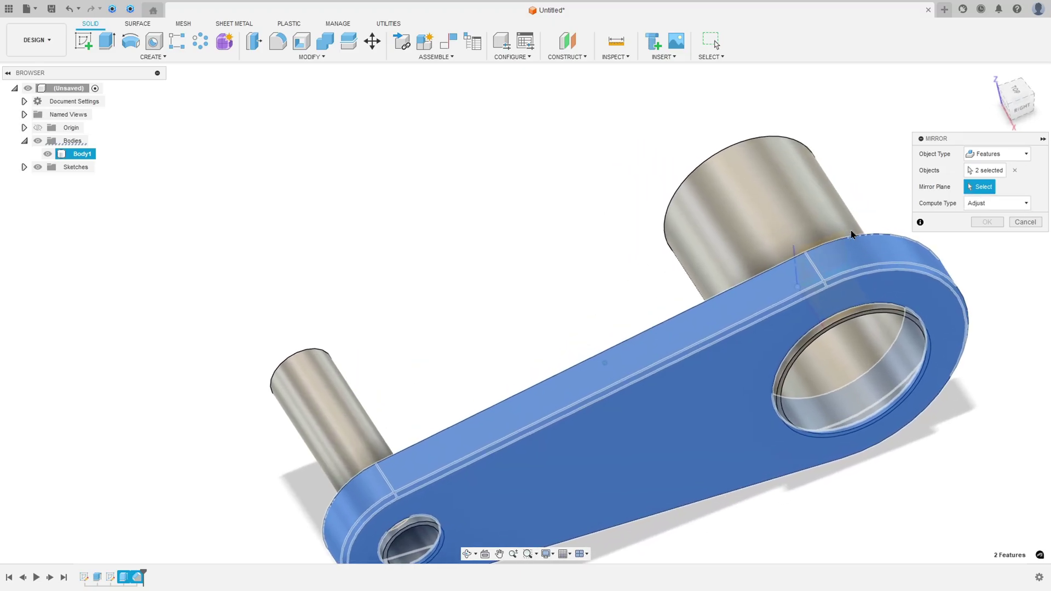
pyautogui.click(837, 239)
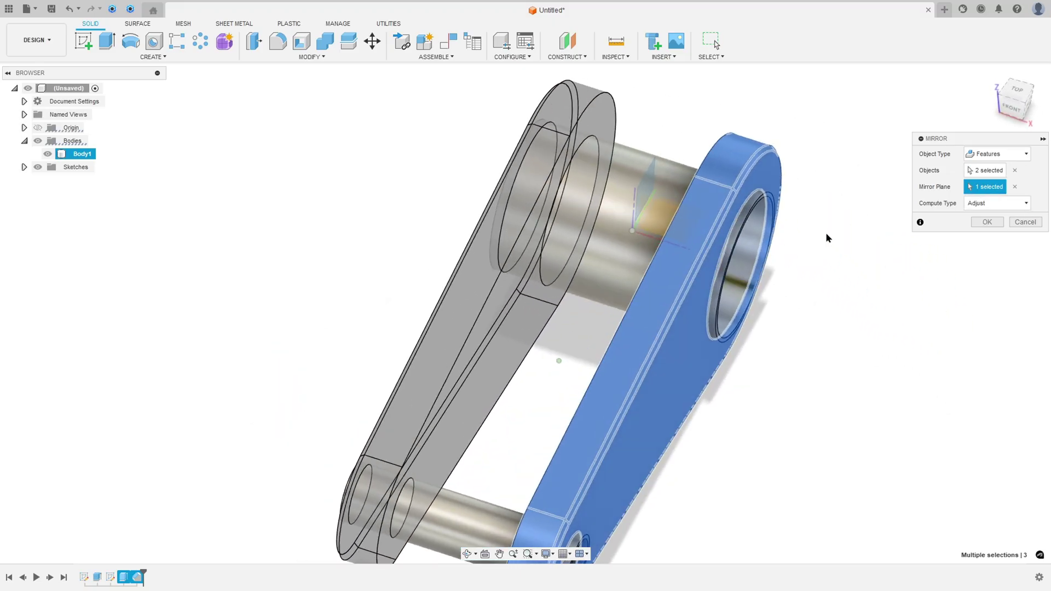
pyautogui.click(986, 222)
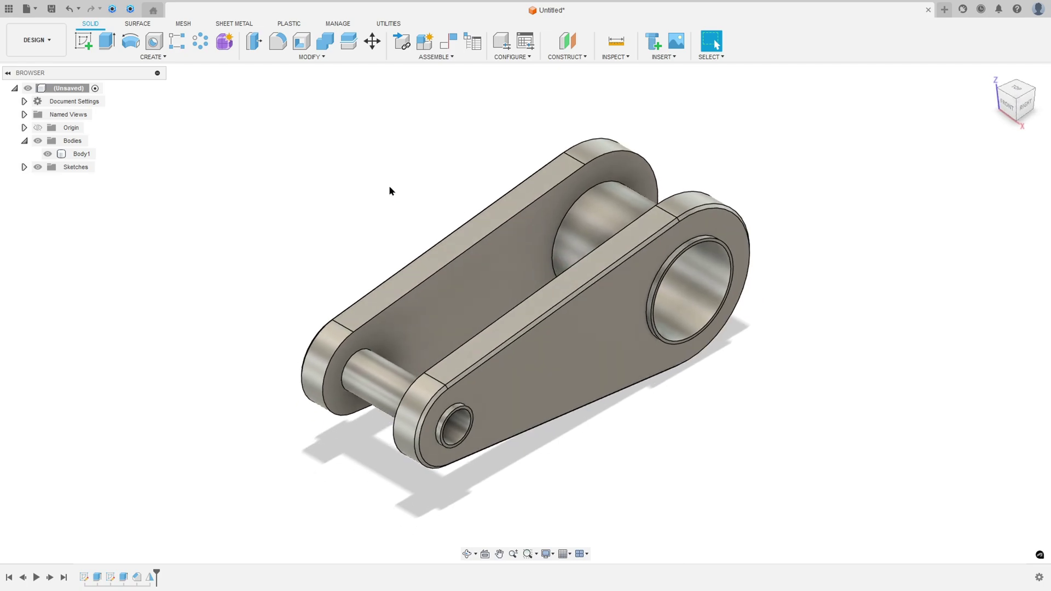
# Step: Apply appearances by face: glossy red enamel on the plates, dark grey on the tubes, and cyan on the front chamfer and protruding tube rims
pyautogui.press('a')
pyautogui.click(492, 230)
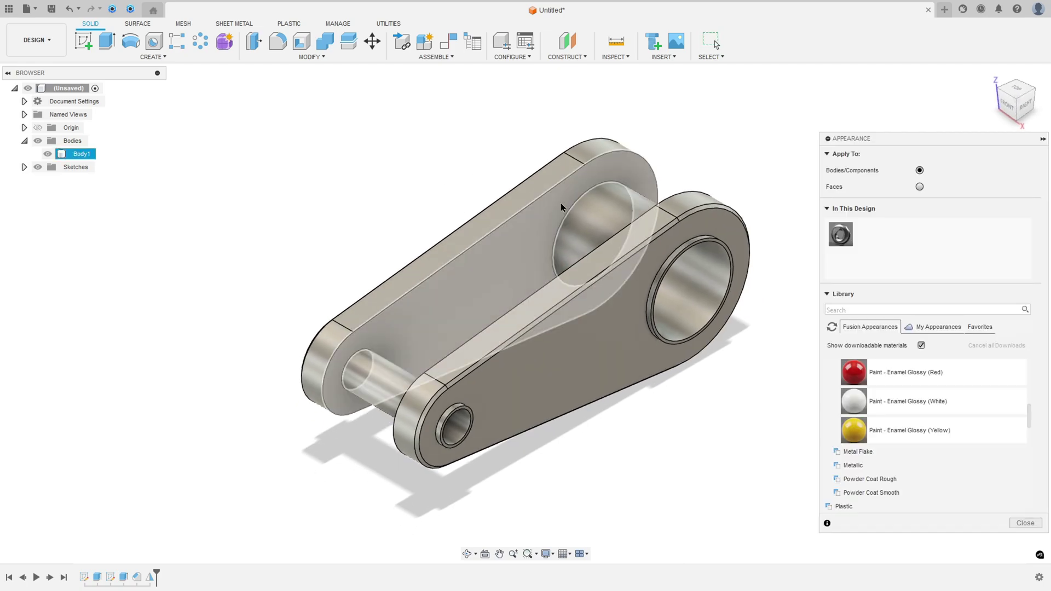
pyautogui.scroll(2, 580, 335)
pyautogui.click(918, 187)
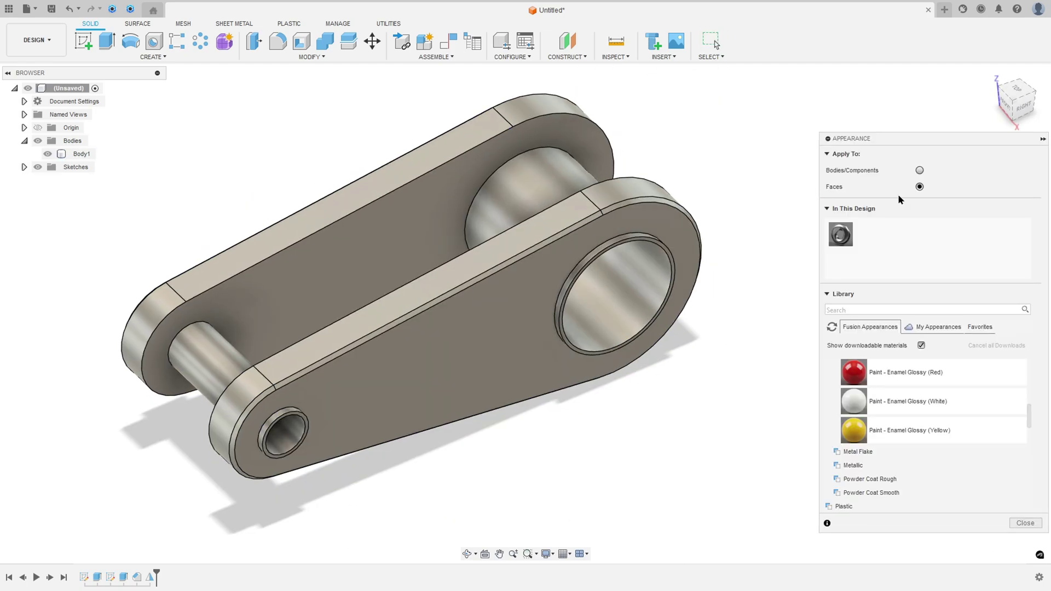
pyautogui.moveTo(853, 431); pyautogui.dragTo(647, 289)
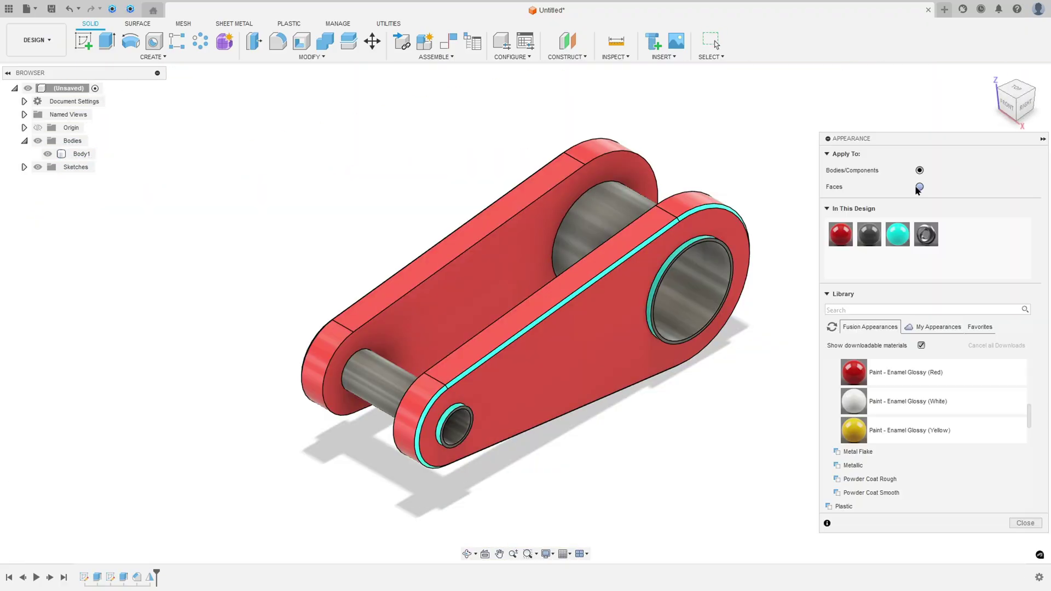